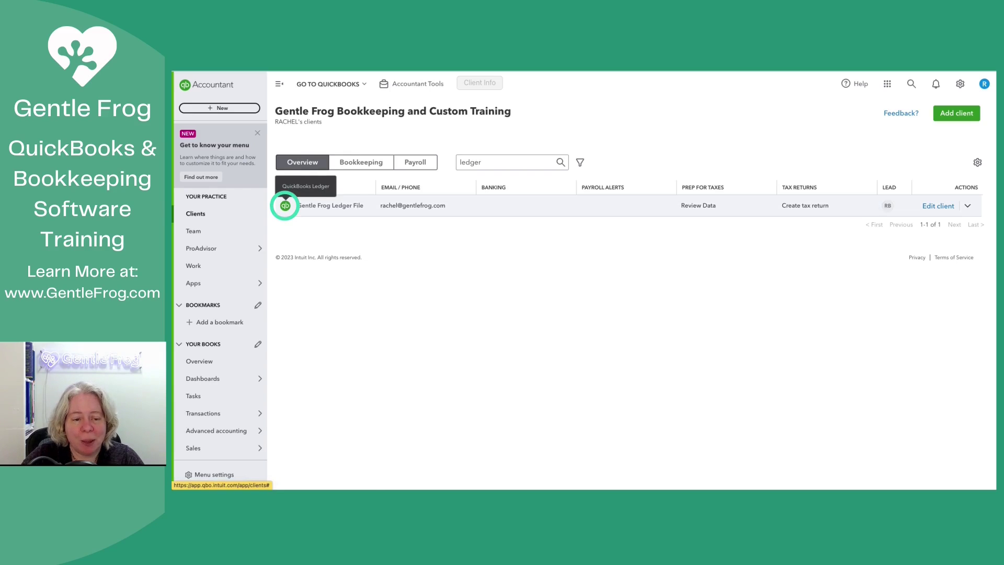
Open the Gentle Frog Ledger File and set its industry to Marketing consulting services.
click(285, 205)
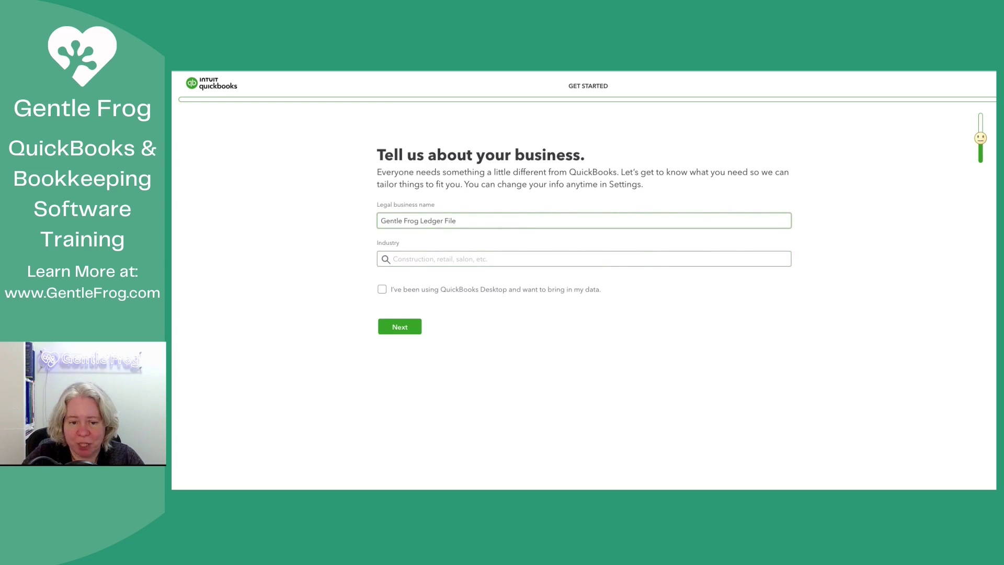
click(584, 258)
text(consult)
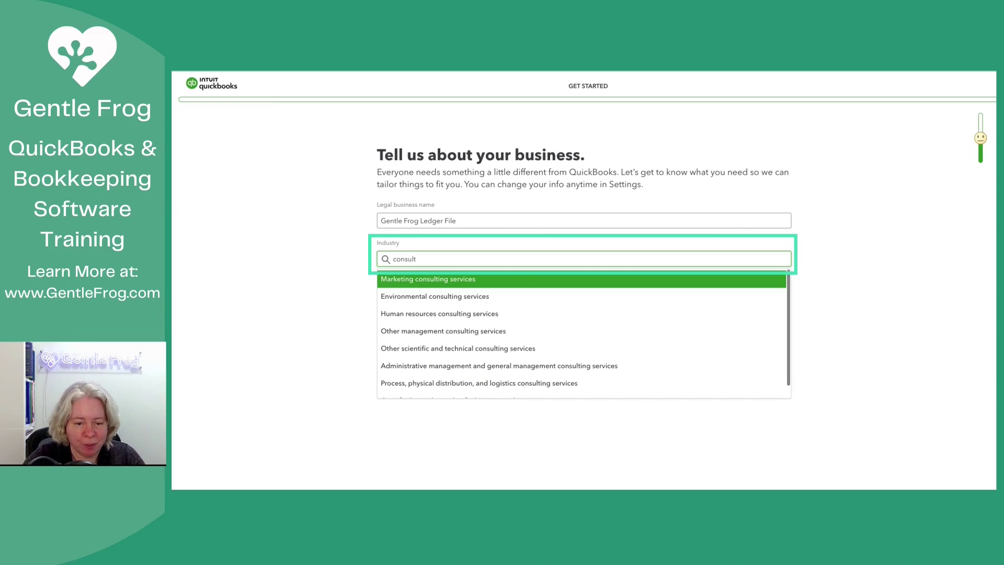
key(Return)
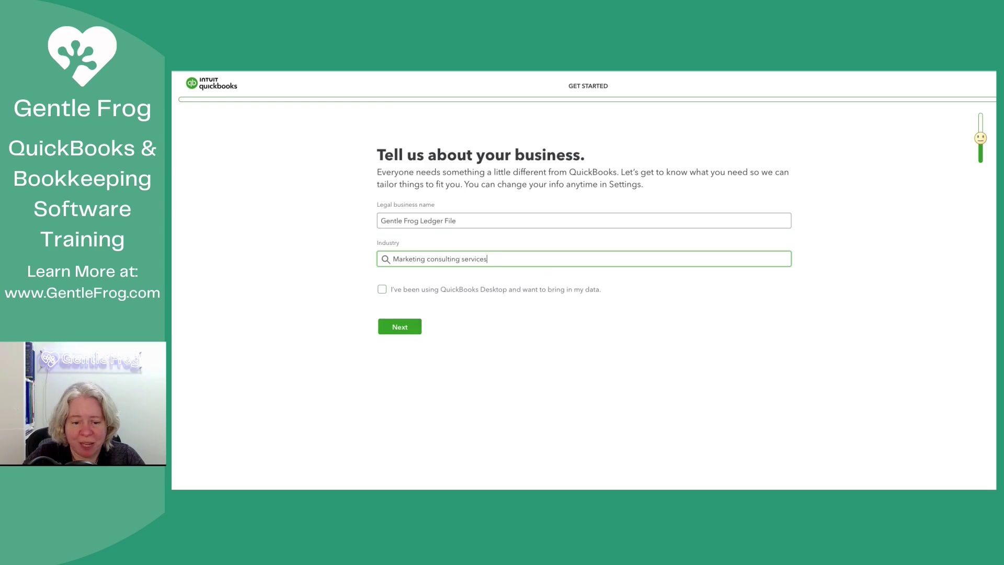
key(Tab)
key(Tab)
key(Return)
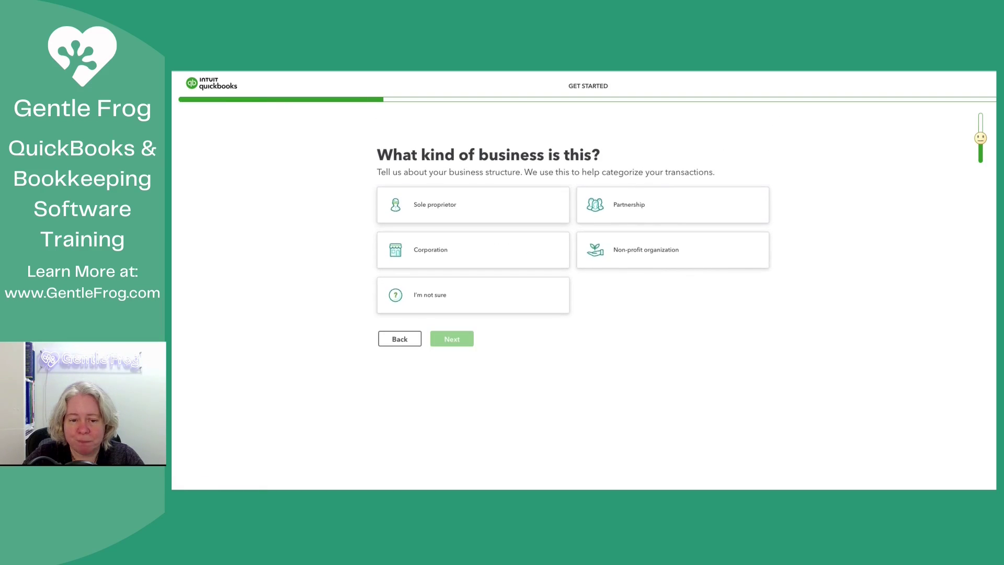
Mark the business as a sole proprietorship that provides services.
click(473, 204)
click(452, 339)
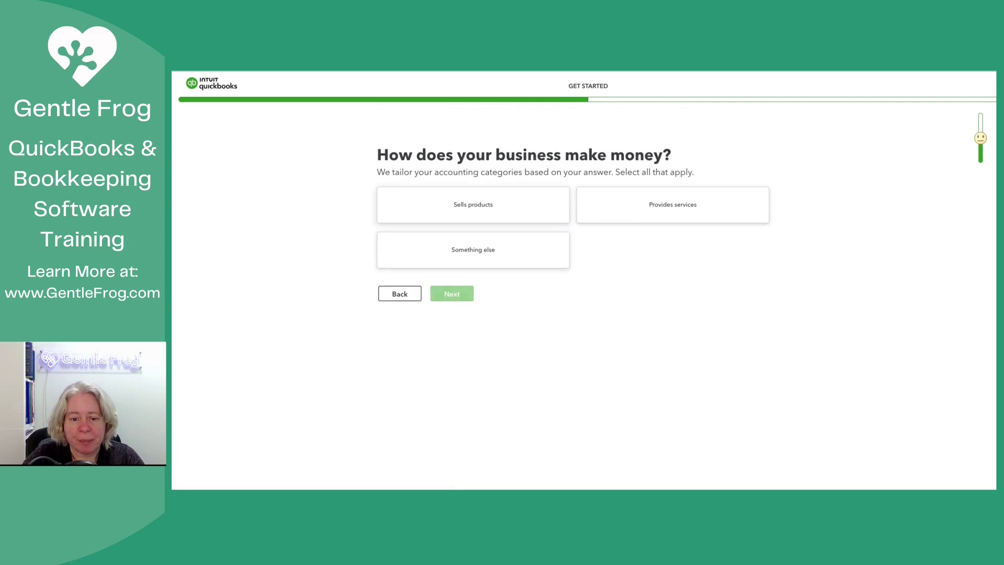
click(673, 204)
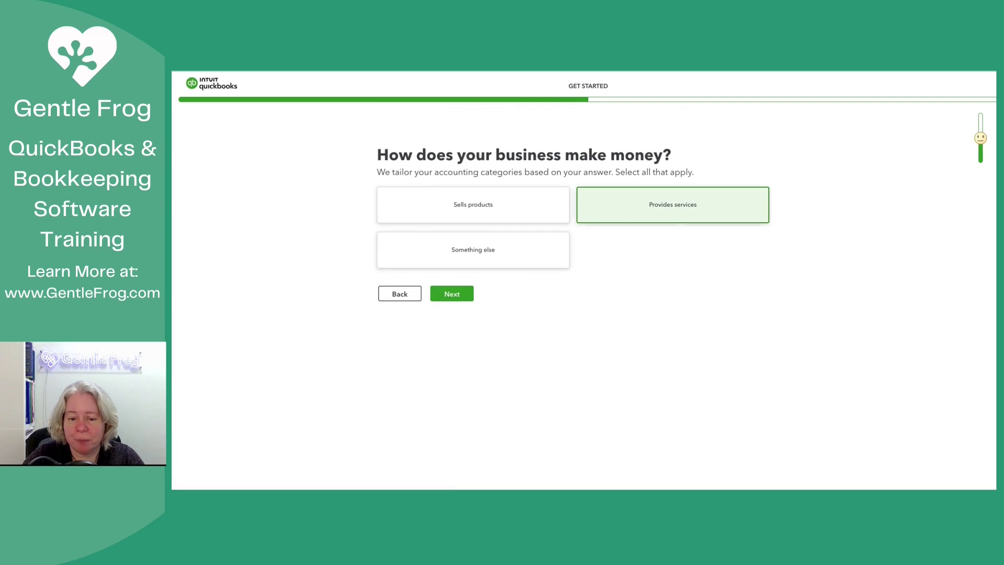
click(452, 293)
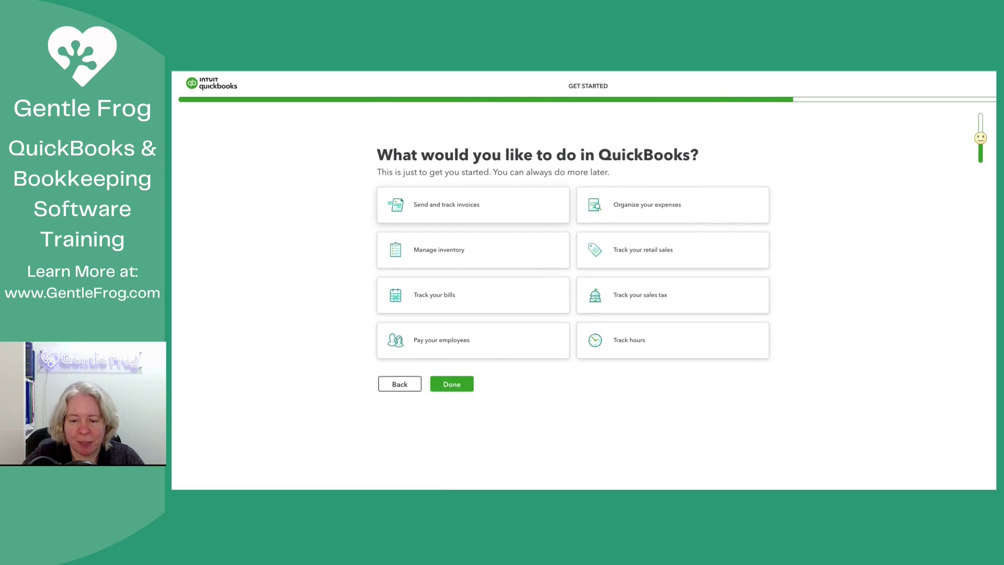
Choose invoices, sales tax and bills as the tracking goals and finish setup.
click(473, 205)
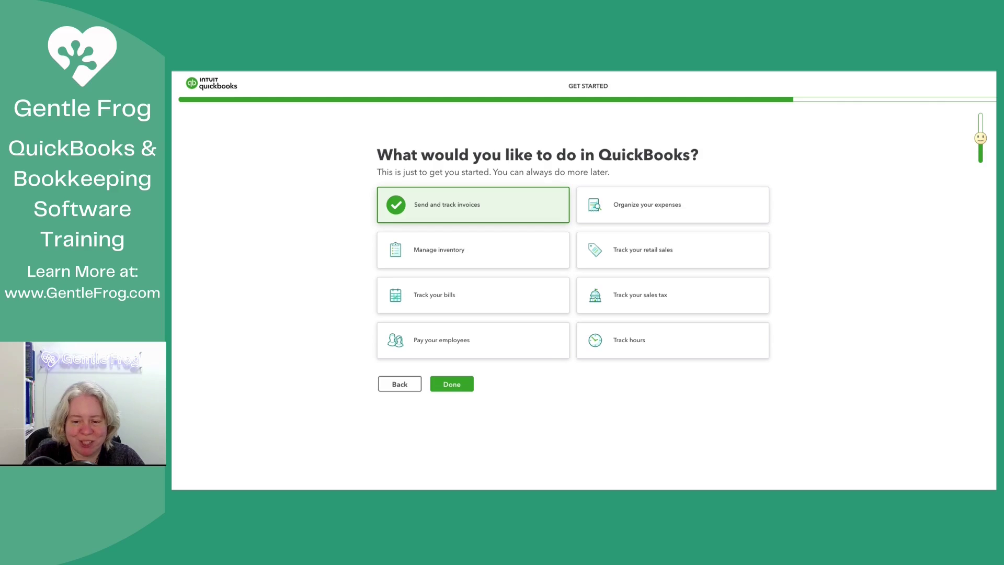
click(673, 295)
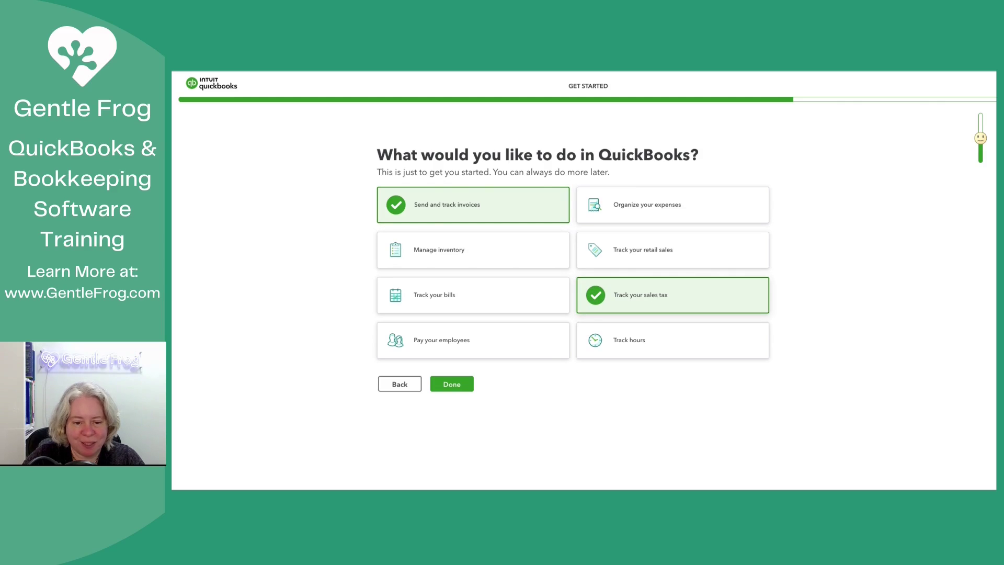
click(473, 295)
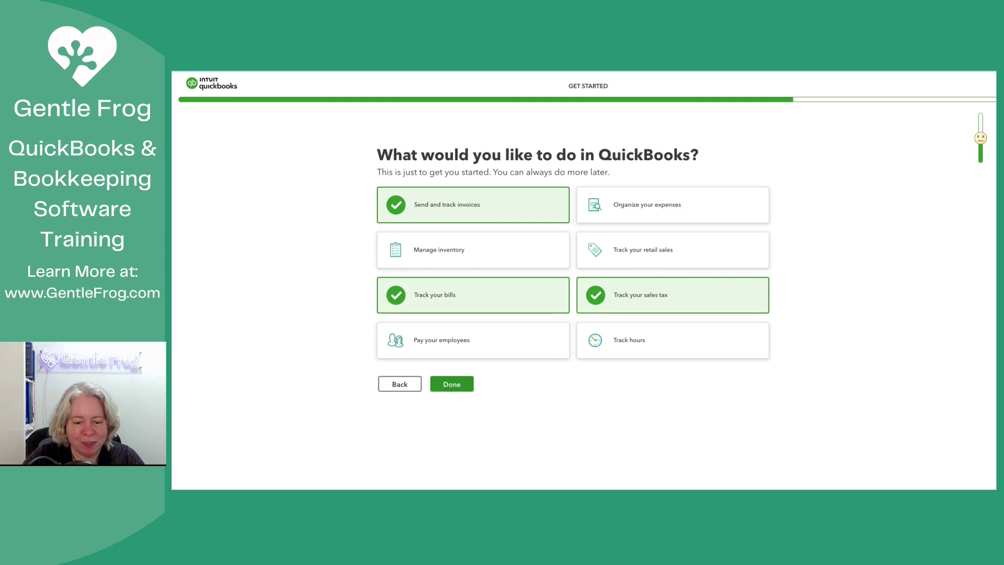
click(452, 384)
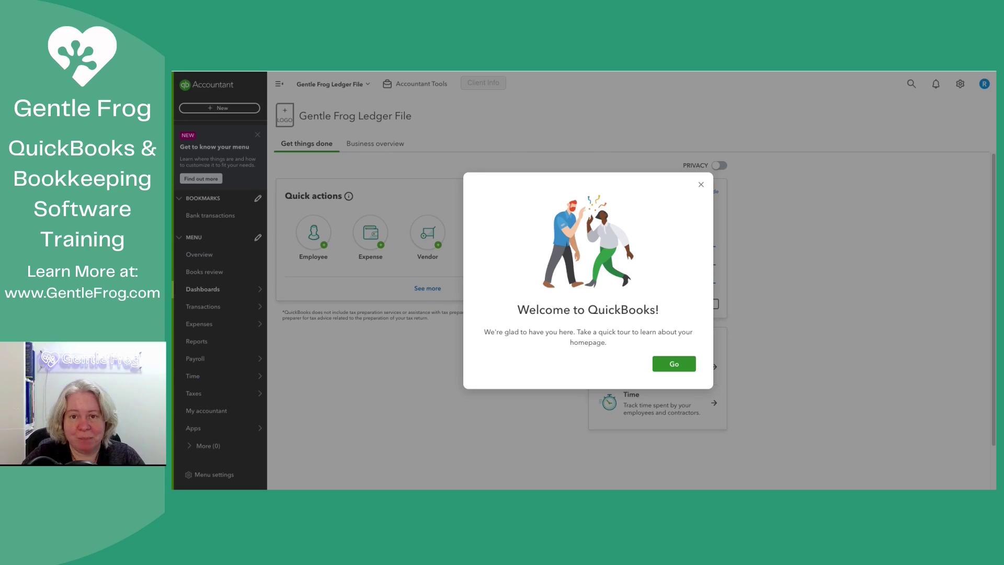
Dismiss the welcome dialog and tour tip, then head to Transactions for Chart of accounts.
click(675, 363)
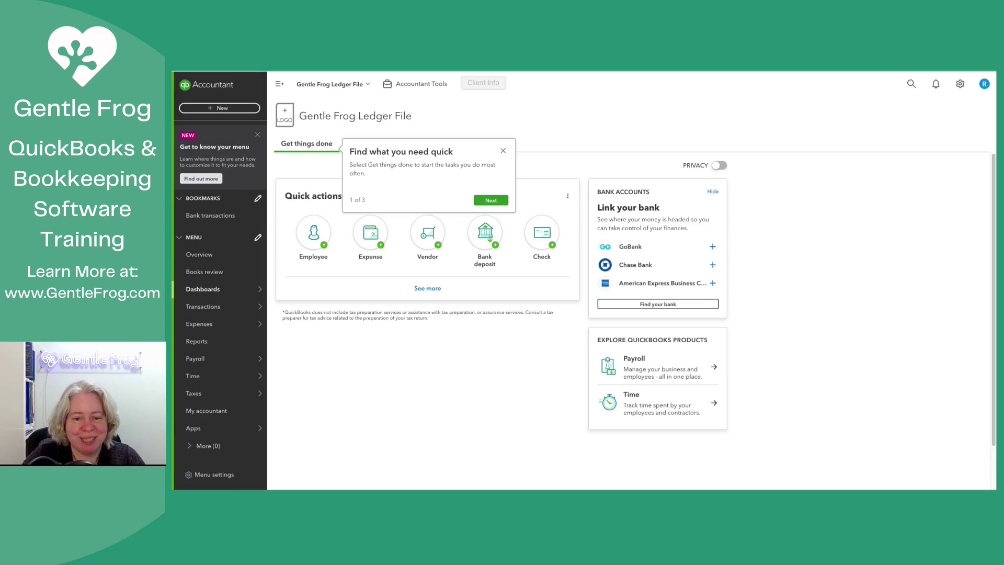
click(504, 151)
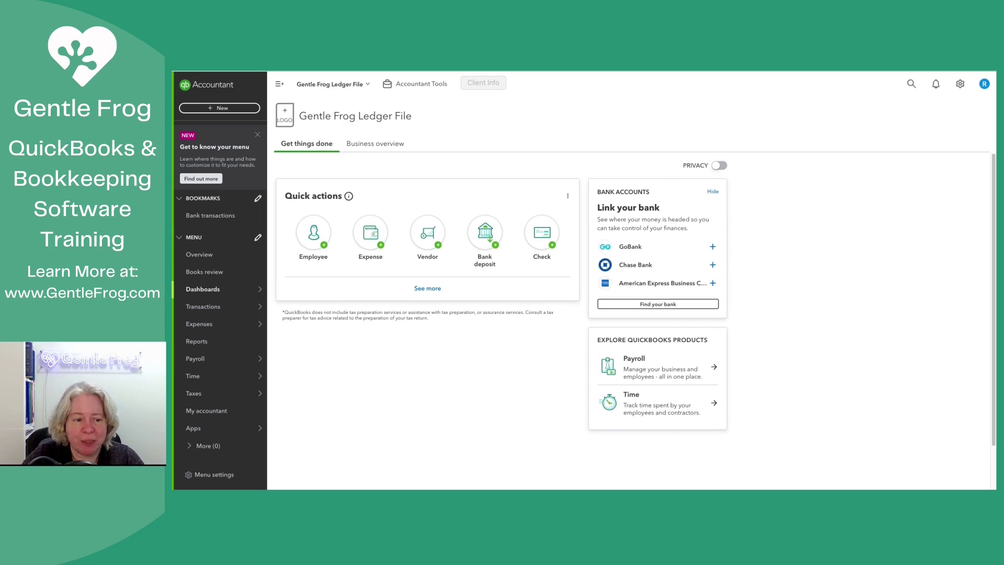
mouse_move(210, 307)
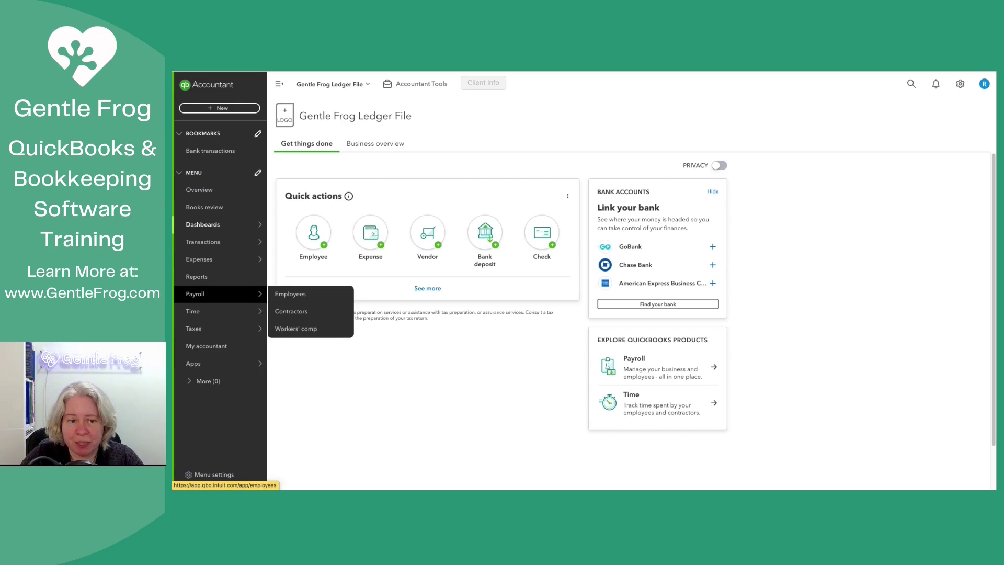
mouse_move(220, 242)
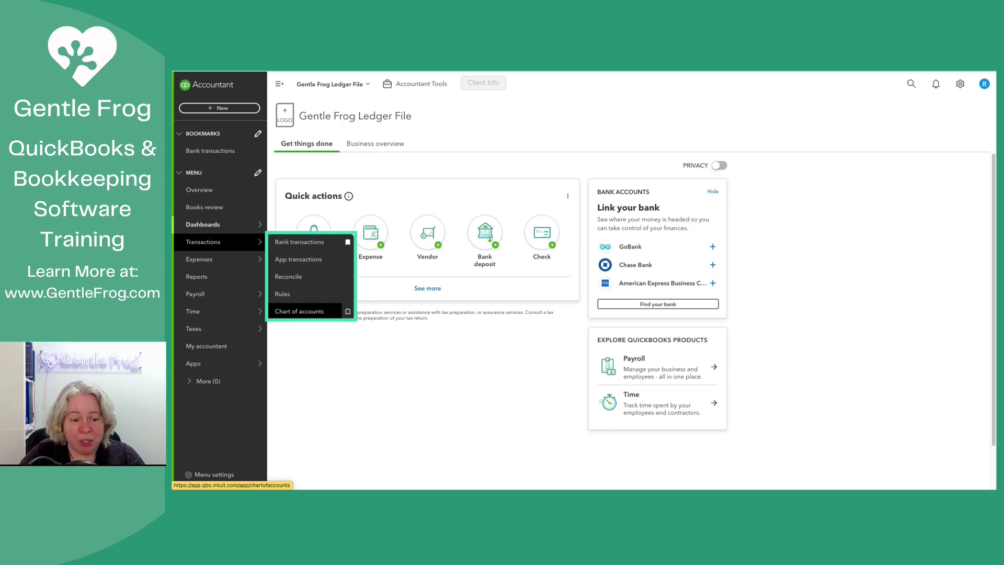
Open the Chart of accounts with its six starter accounts and preview the New account form without saving.
click(299, 311)
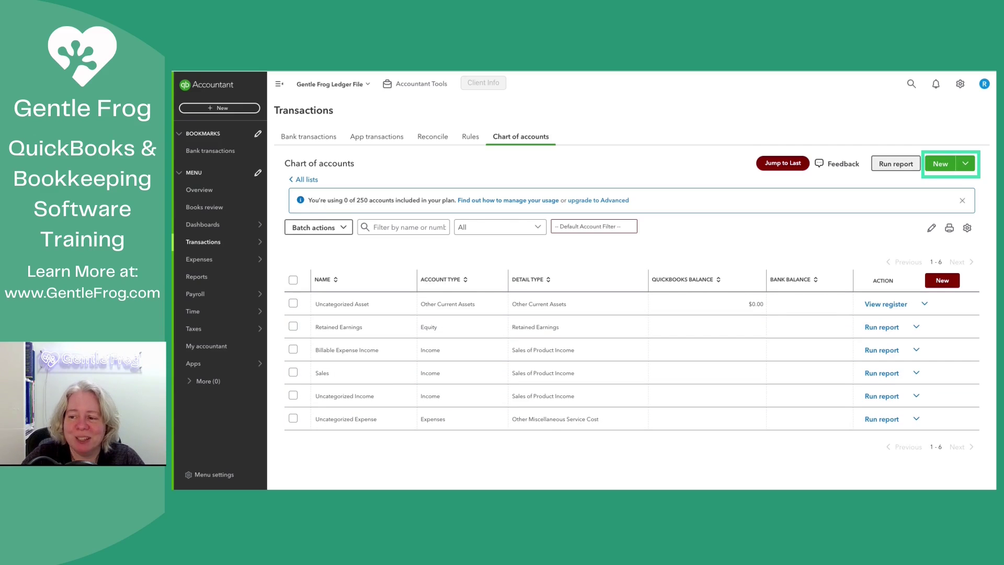
click(941, 164)
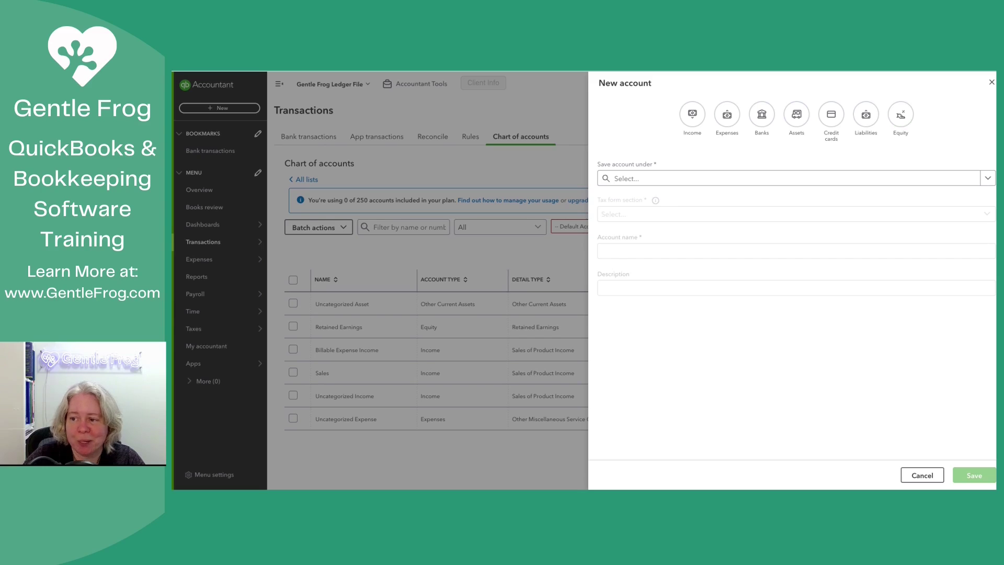
click(992, 82)
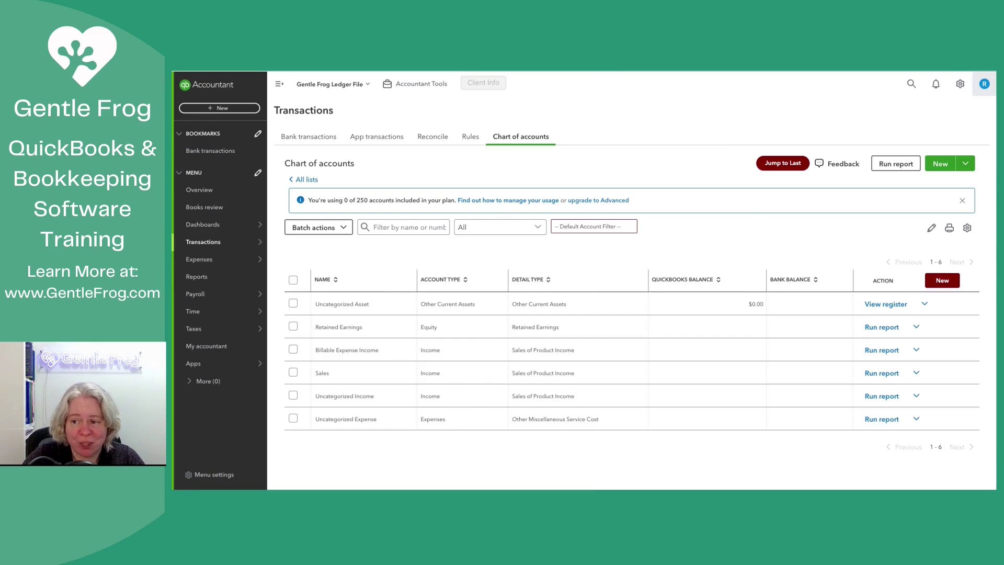
click(961, 83)
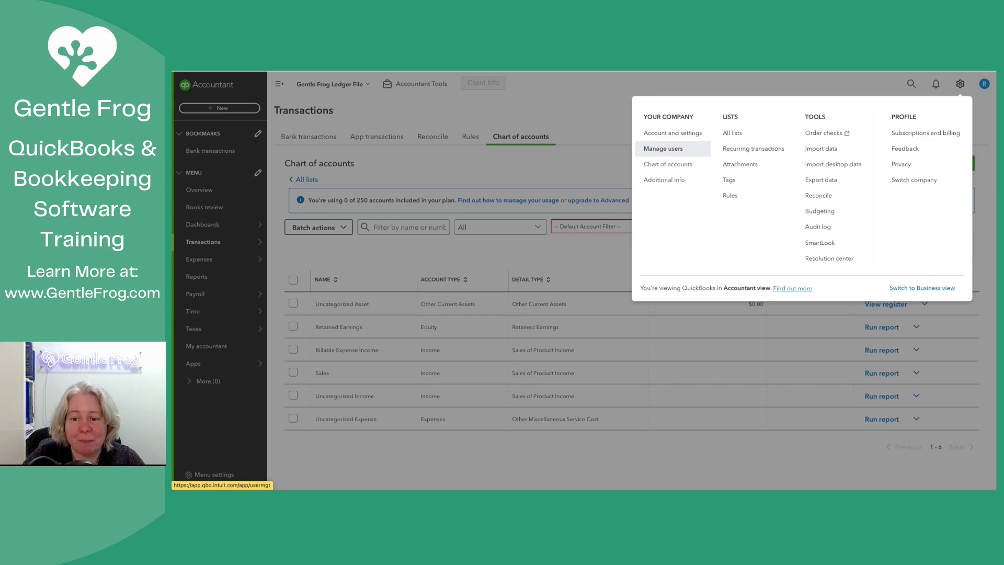
Preview the accounting firm invitation, then check the Users tab's single Primary admin.
click(663, 149)
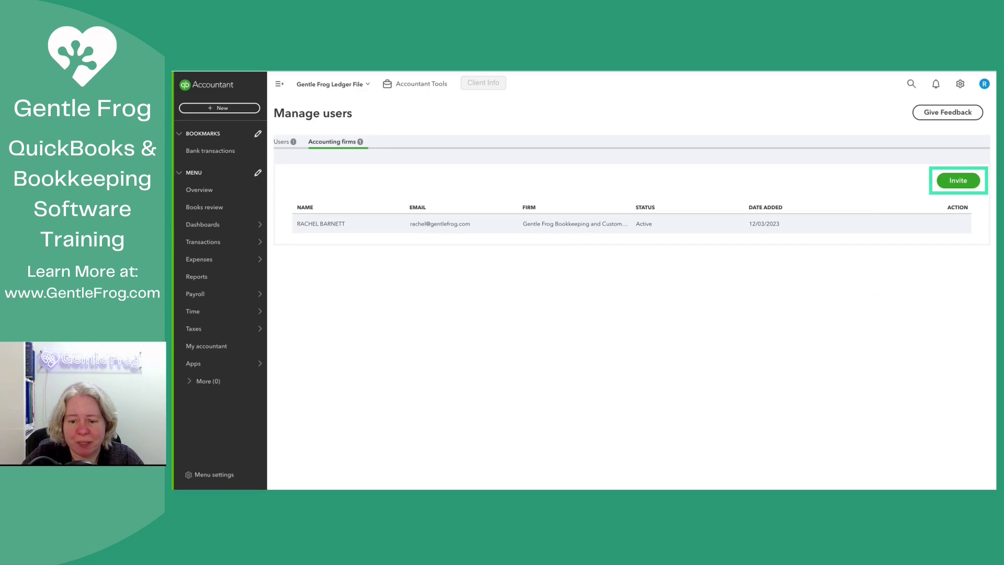
click(958, 180)
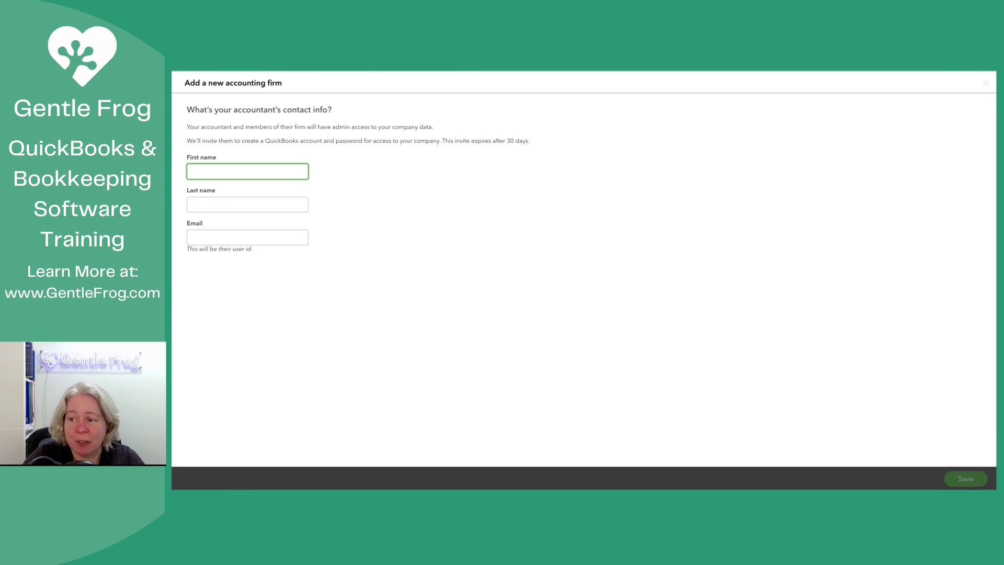
click(986, 83)
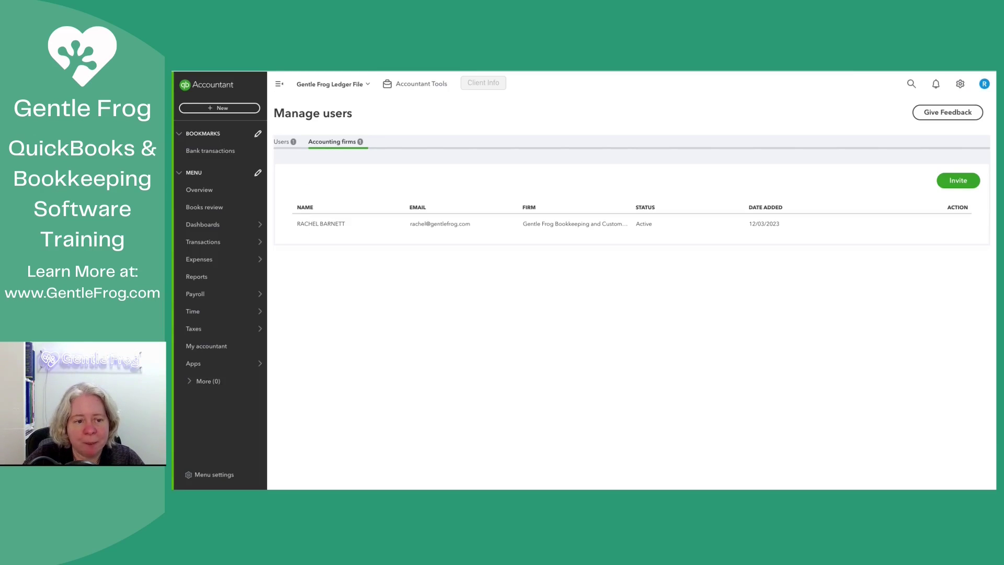
click(281, 141)
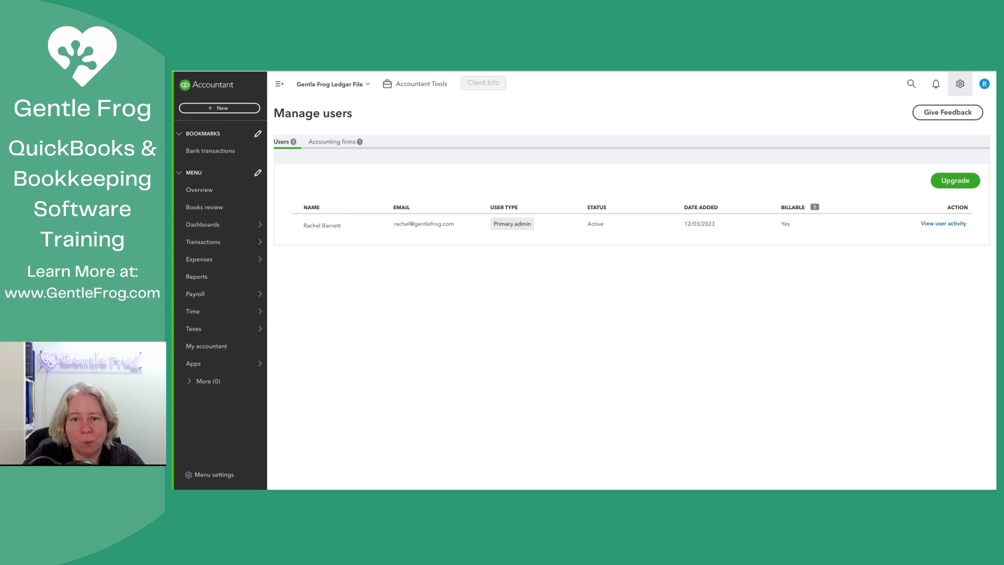
click(960, 84)
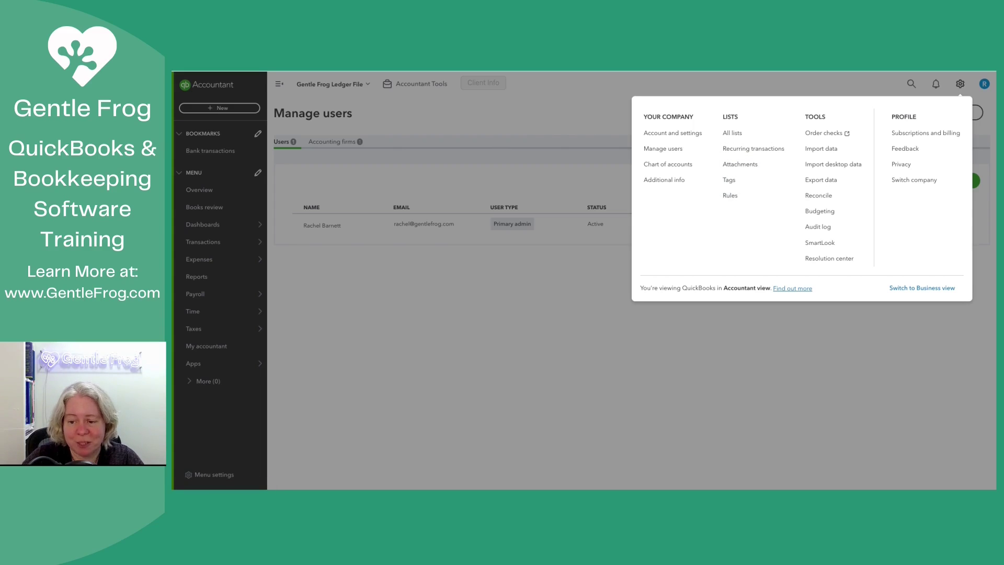
Close the gear menu on the Ledger file's Manage users page.
key(Escape)
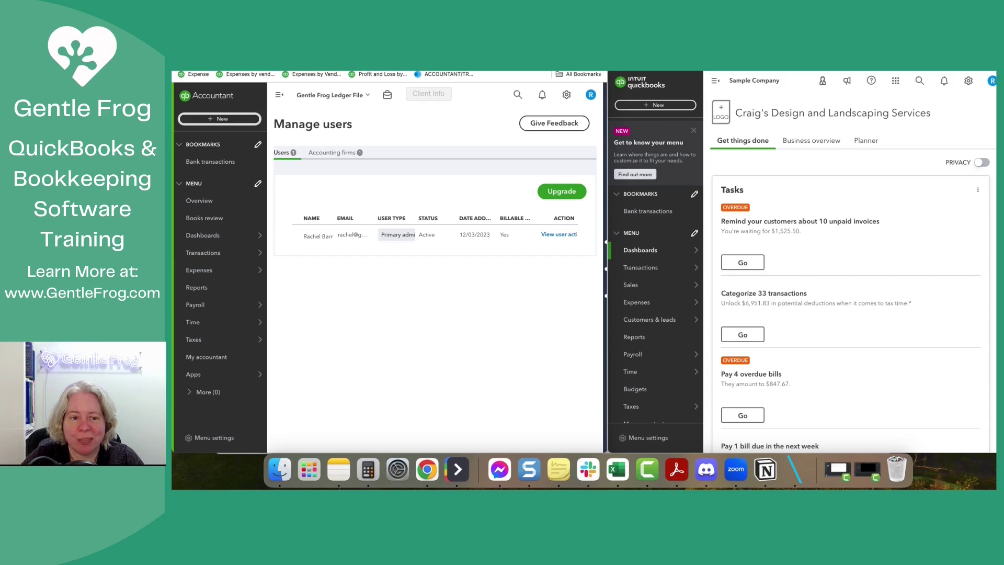
Open the + New lists in both the Ledger file and the sample company side by side.
click(219, 119)
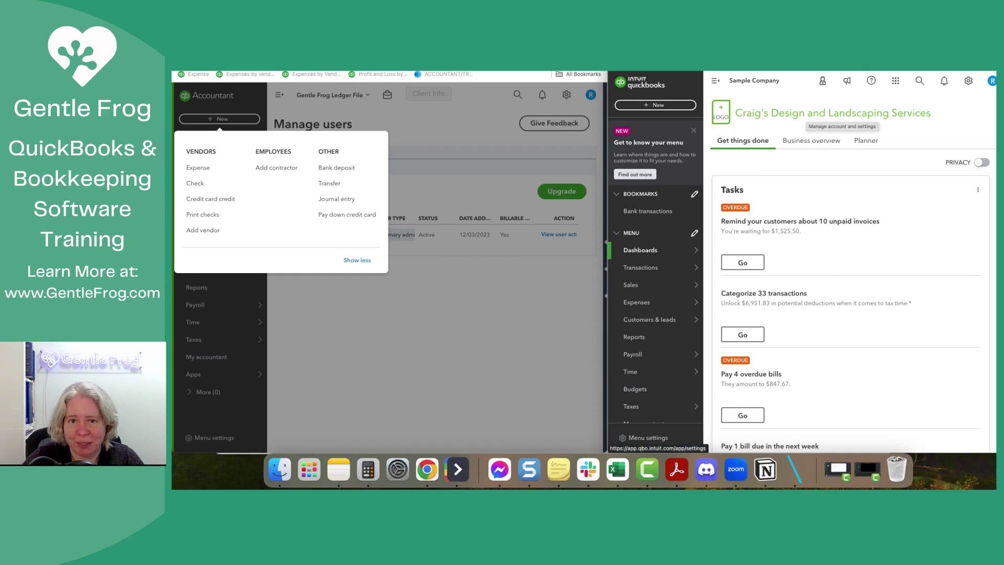
click(655, 104)
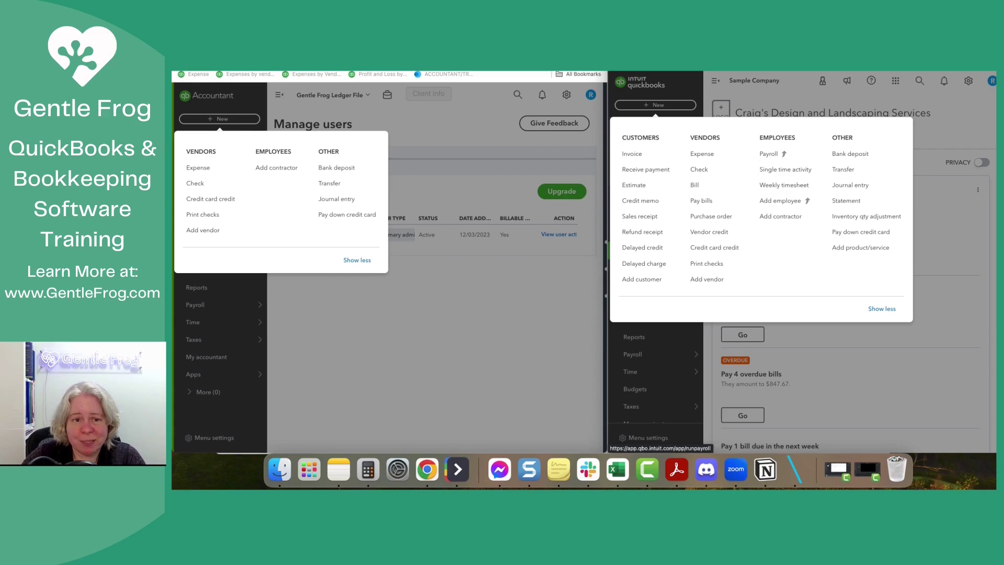
click(784, 185)
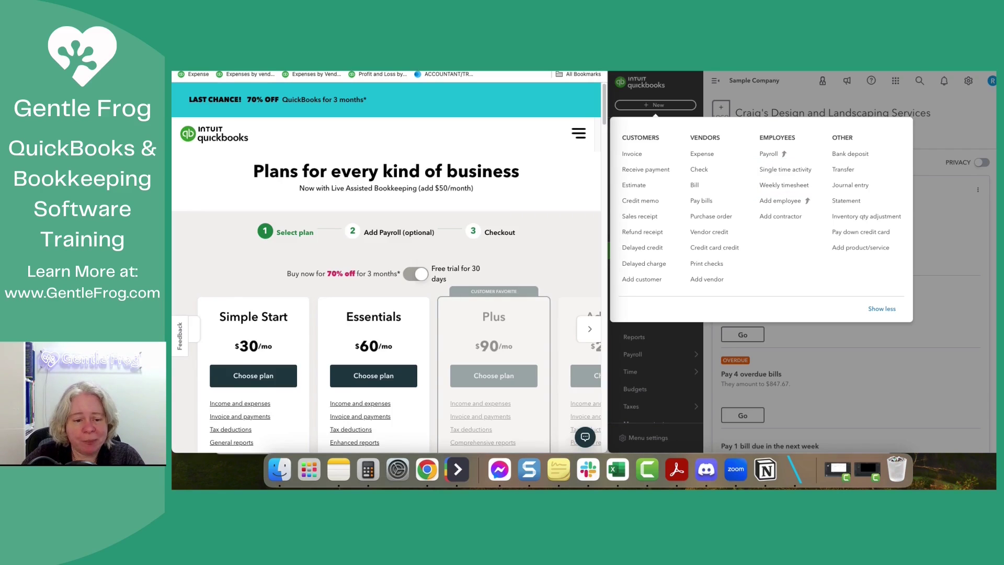
scroll(386, 261, down, 1)
scroll(386, 261, down, 3)
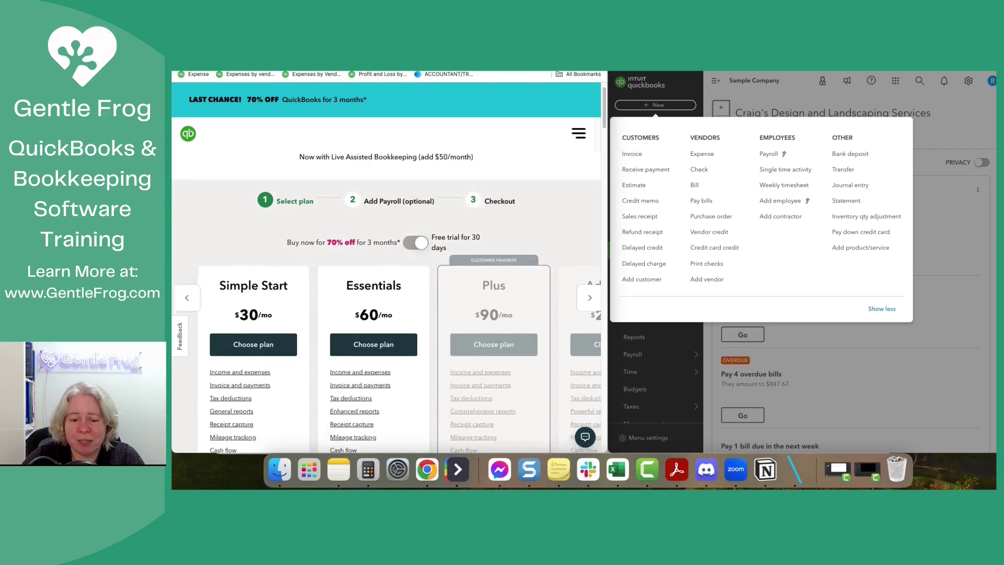
scroll(387, 340, right, 3)
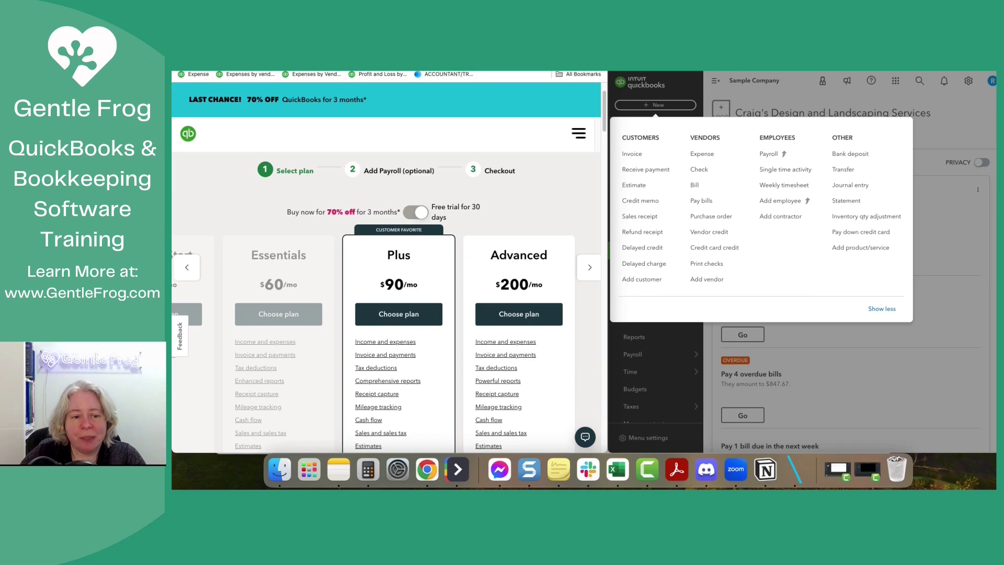
key(ctrl+w)
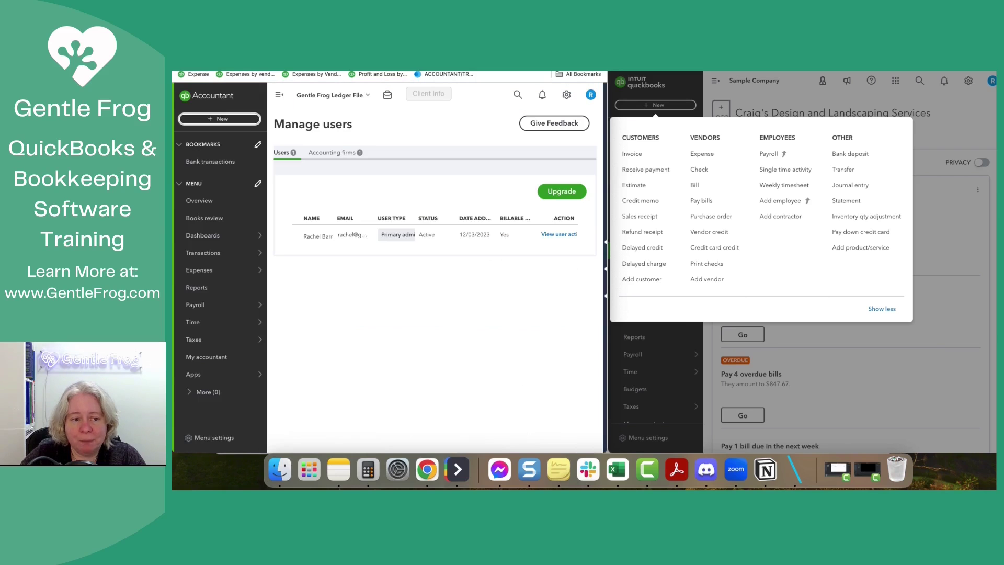
Dismiss the sample company's + New list by clicking away from it.
click(220, 118)
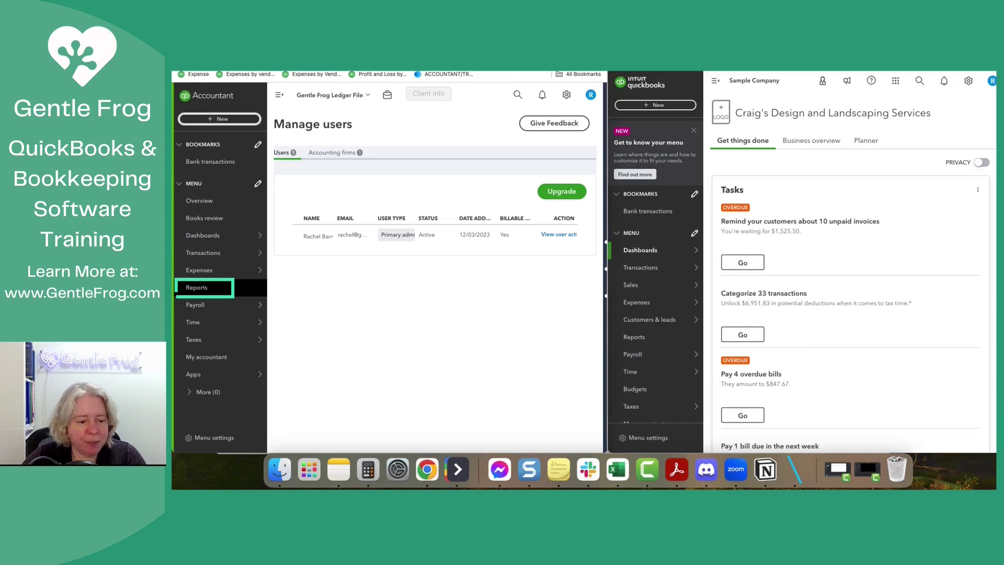
Open Reports in both files, run the Ledger file's A/R Aging Summary, then return to the list.
click(196, 287)
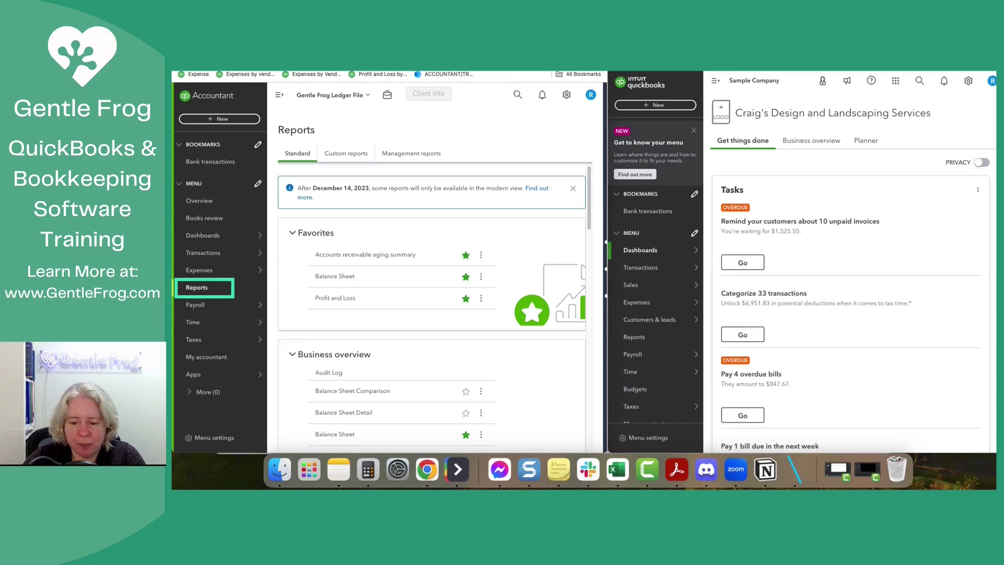
click(635, 337)
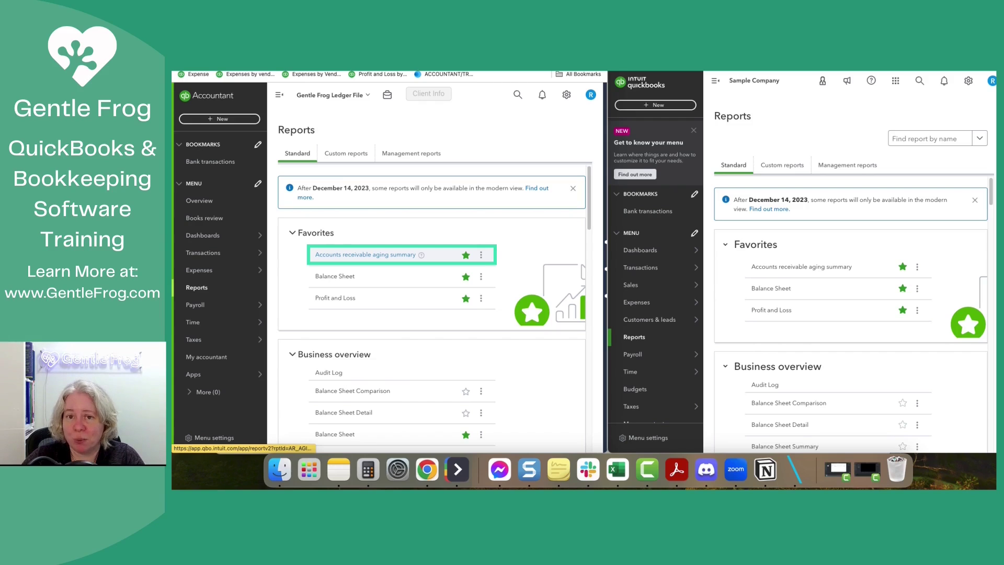
click(365, 255)
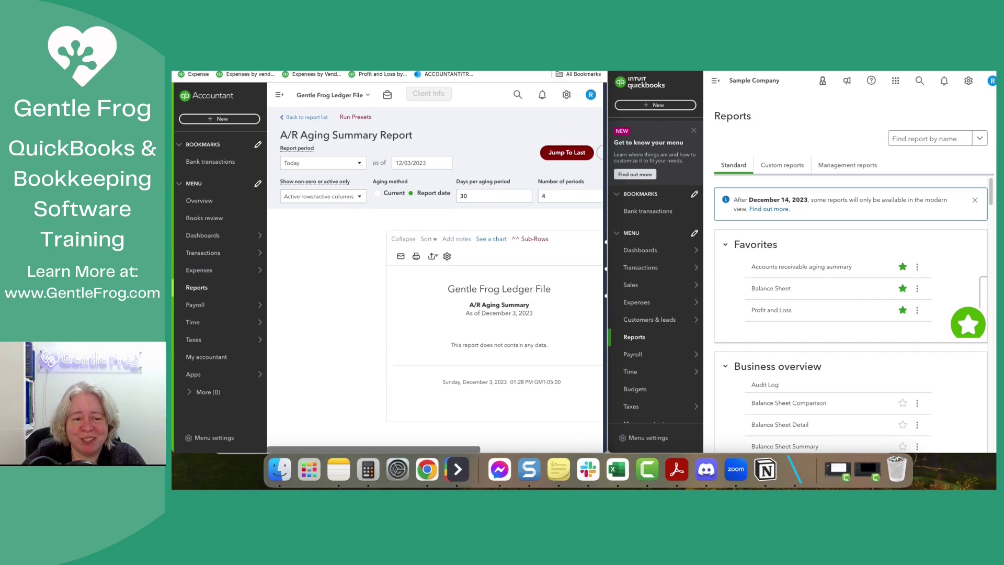
click(308, 117)
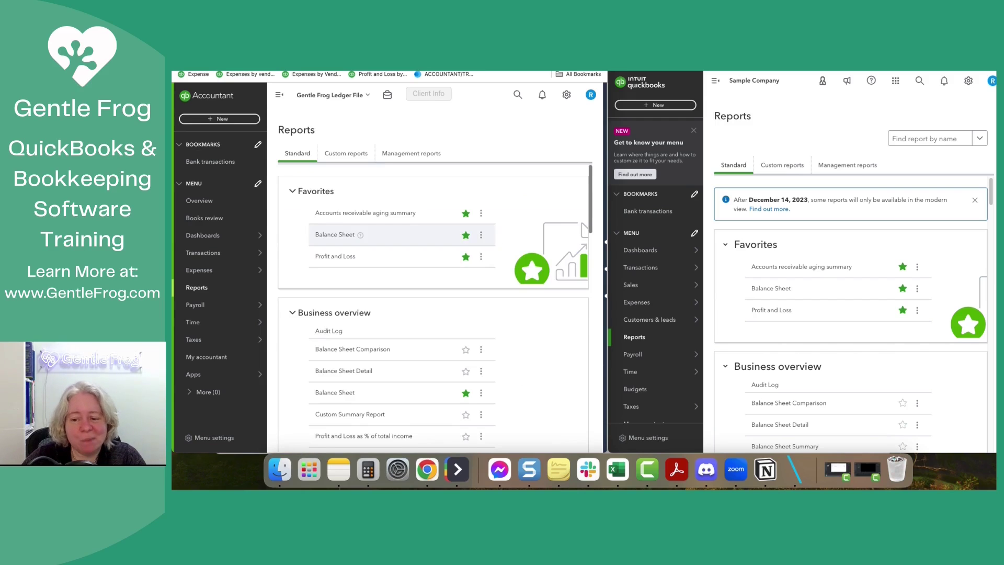
scroll(366, 350, down, 1)
scroll(366, 355, down, 5)
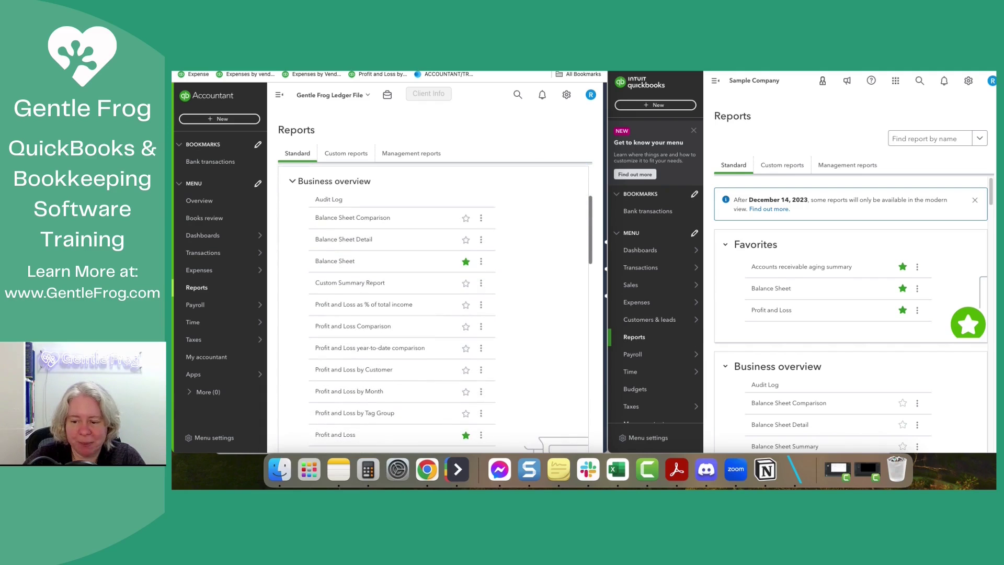
scroll(851, 314, down, 7)
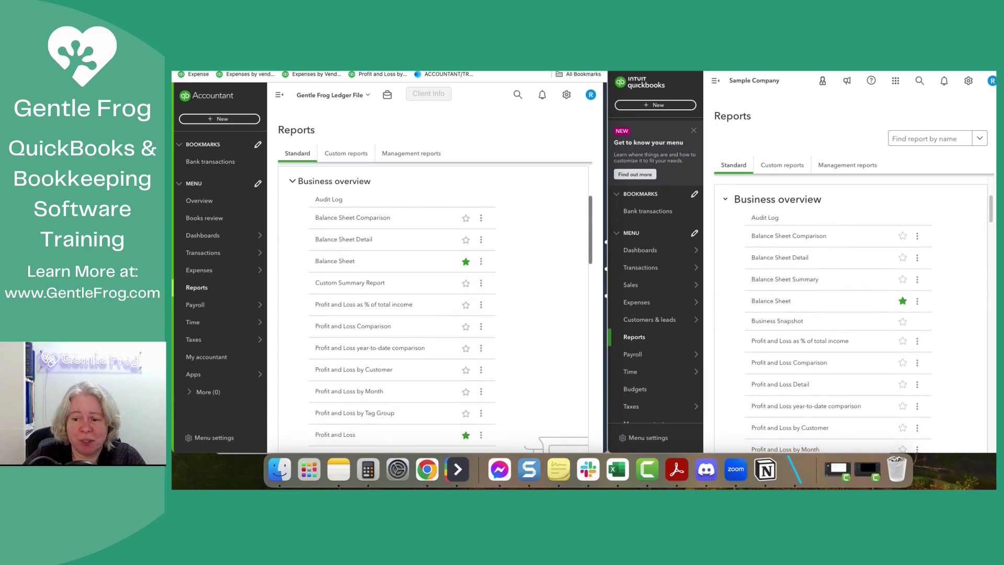
scroll(851, 314, down, 1)
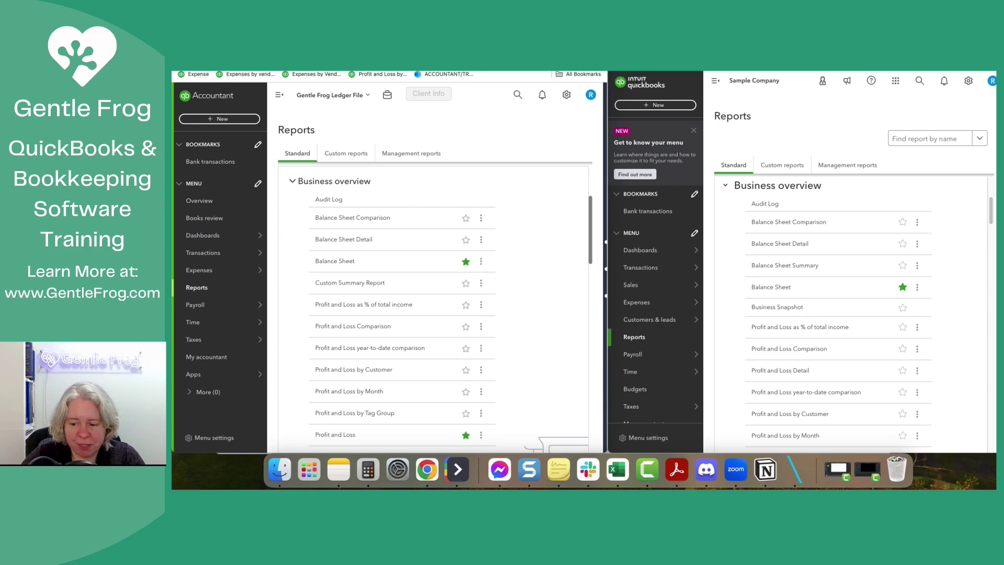
scroll(837, 314, down, 1)
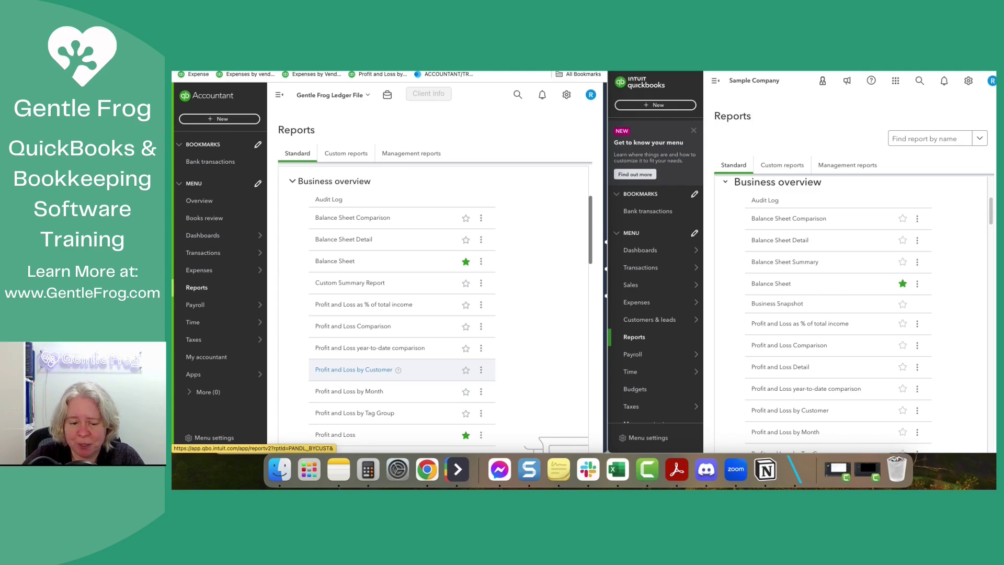
scroll(403, 369, down, 3)
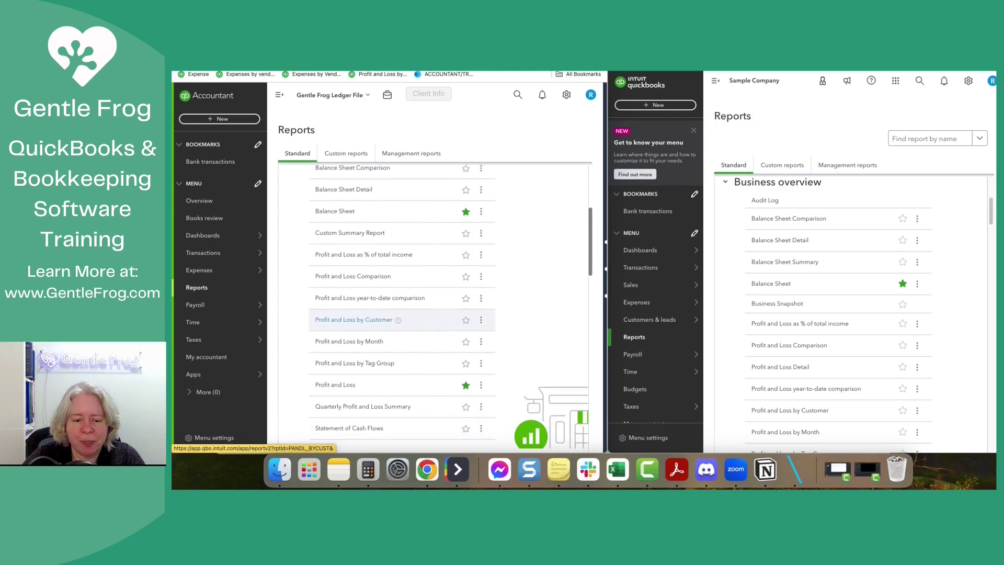
scroll(837, 313, down, 3)
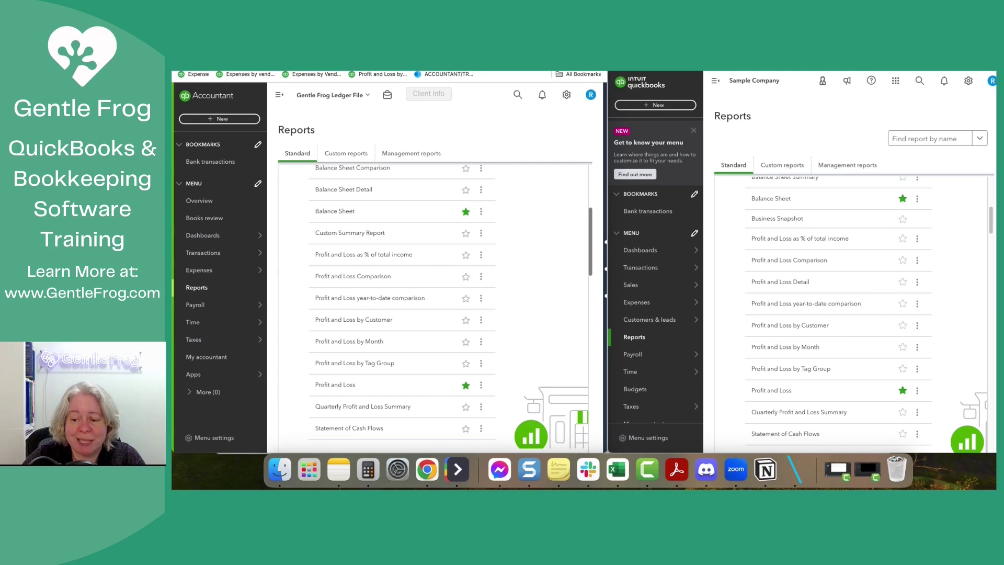
scroll(851, 314, down, 3)
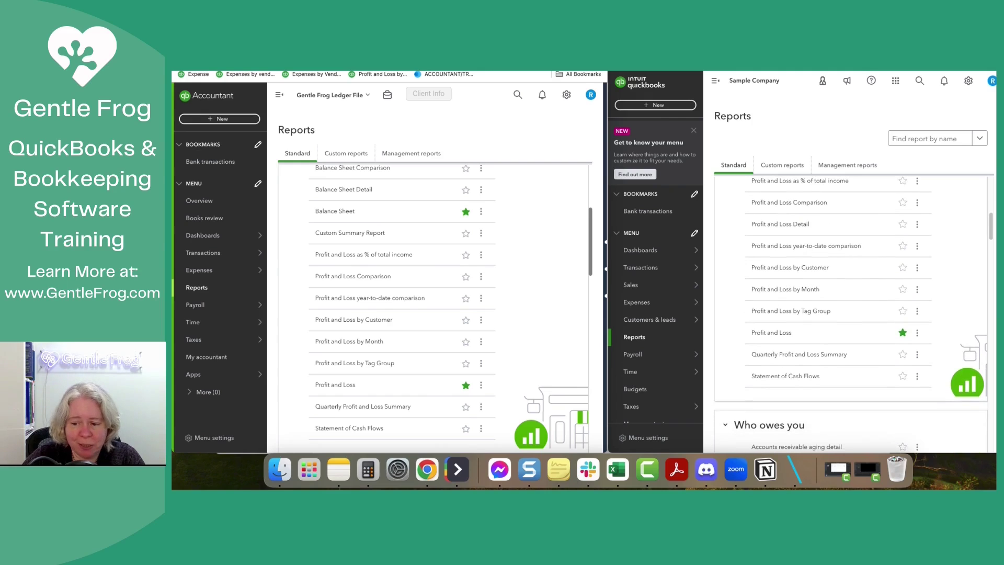
scroll(434, 308, down, 2)
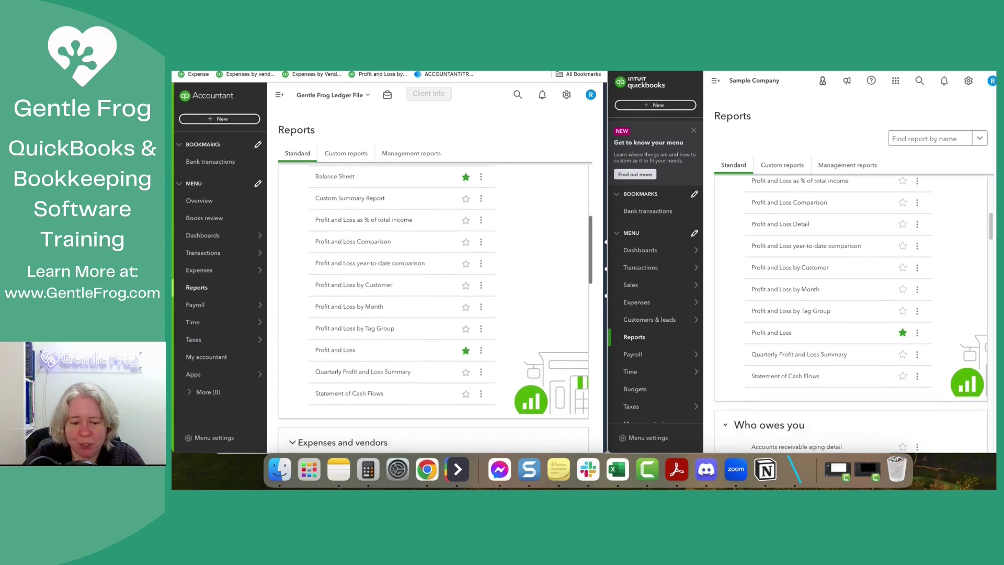
scroll(434, 308, down, 4)
scroll(434, 308, down, 4)
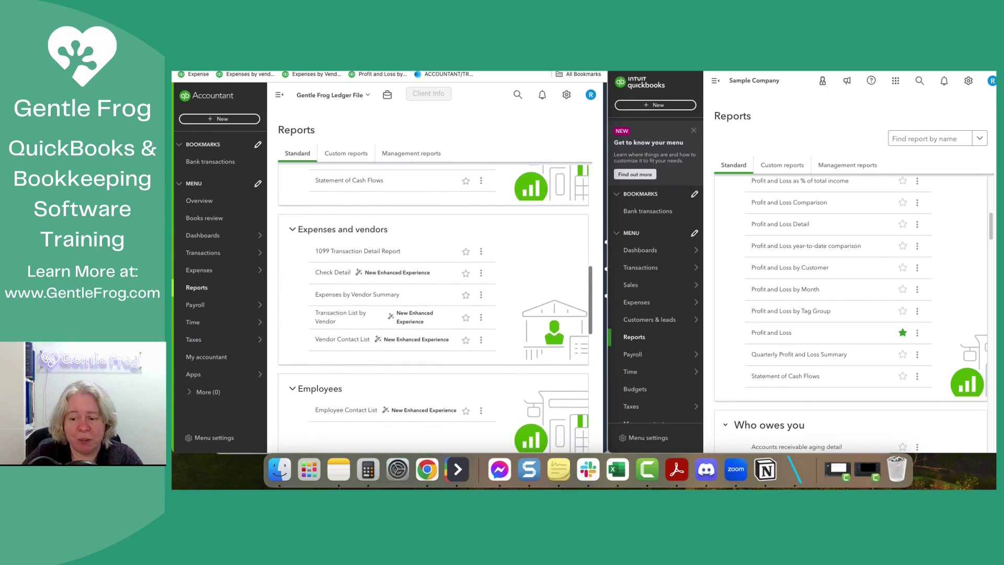
scroll(851, 314, down, 6)
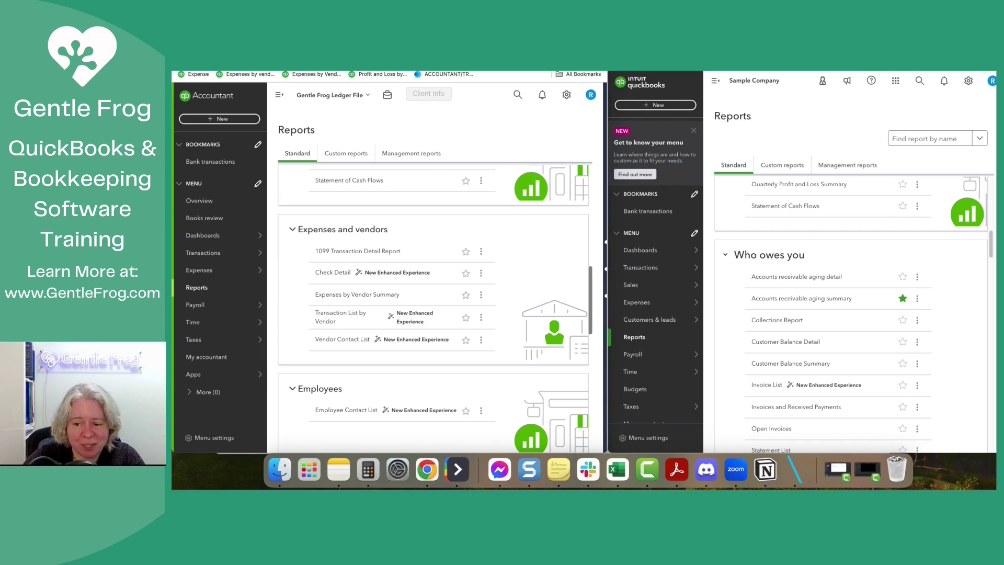
Collapse the Who owes you, Sales and customers and What you owe groups, then scroll to Sales tax reports.
click(726, 254)
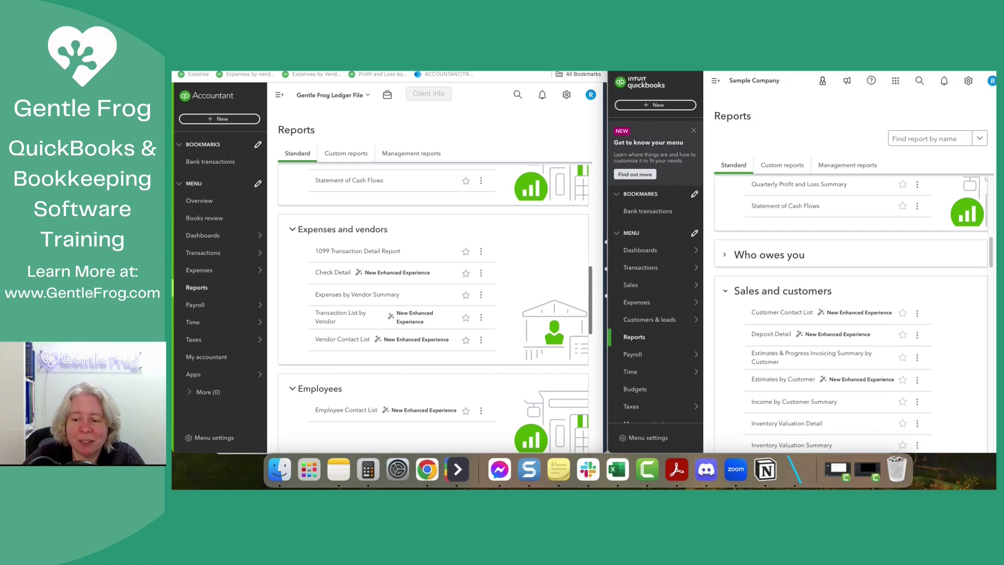
scroll(853, 313, down, 1)
key(Tab)
key(Return)
scroll(852, 314, down, 3)
key(shift+Tab)
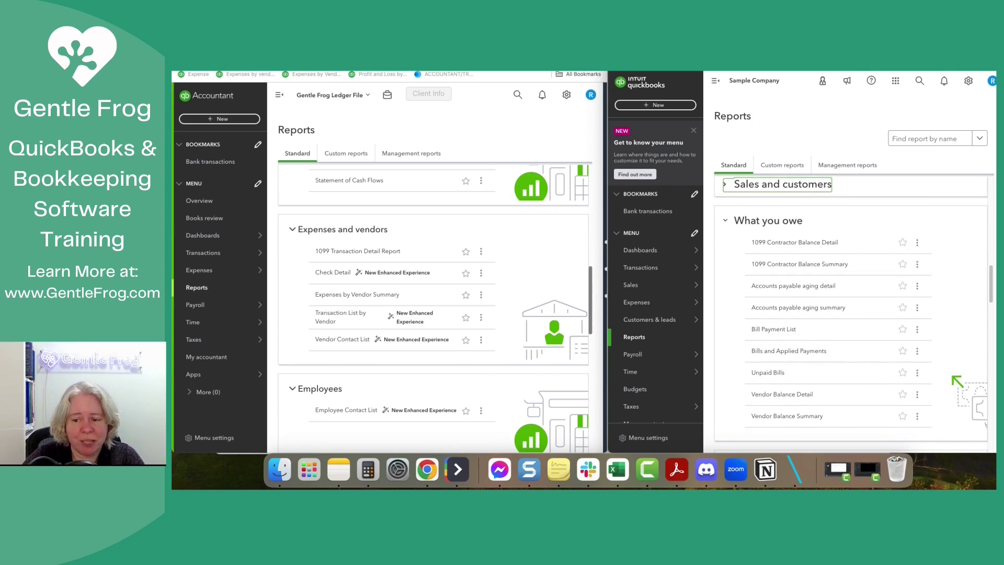
key(Tab)
key(Return)
scroll(853, 314, down, 2)
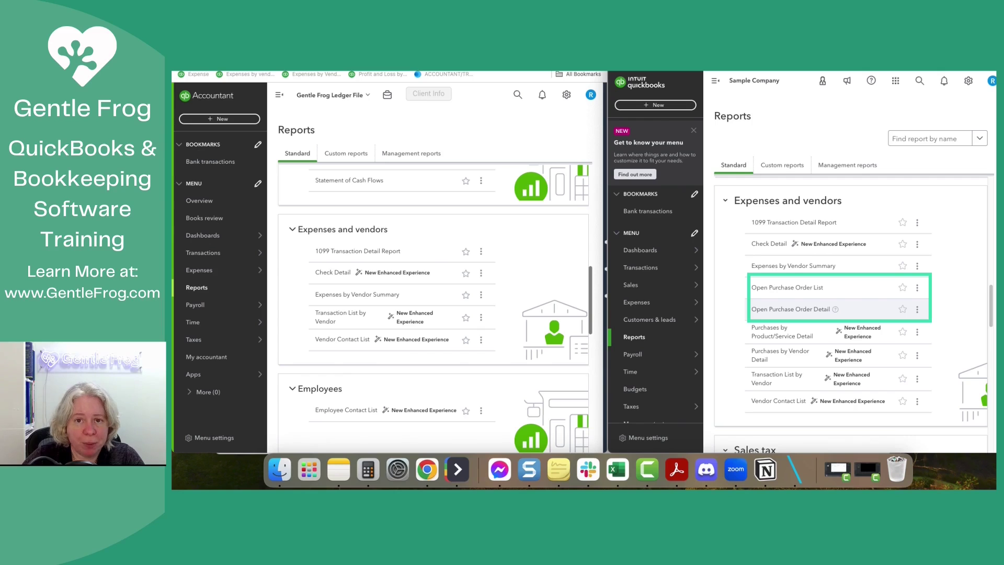
scroll(837, 302, down, 2)
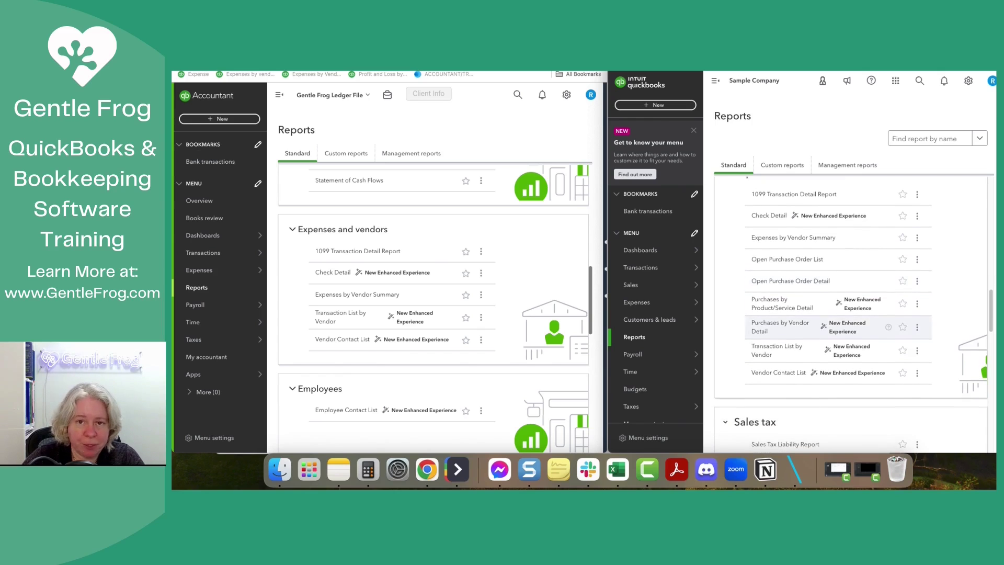
scroll(837, 304, down, 5)
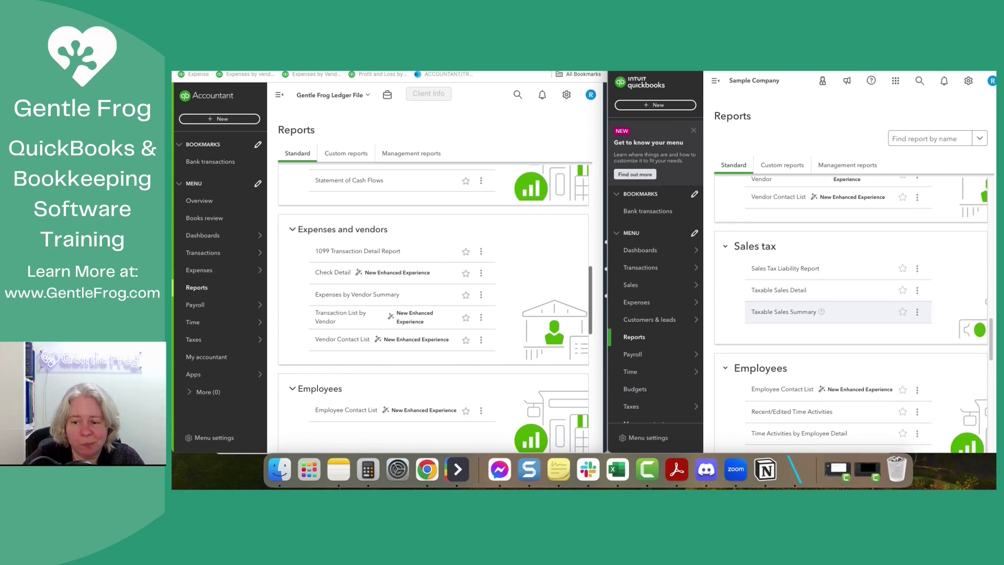
Scroll the sample company's reports to Employees and For my accountant, briefly opening its + New list.
scroll(435, 308, down, 5)
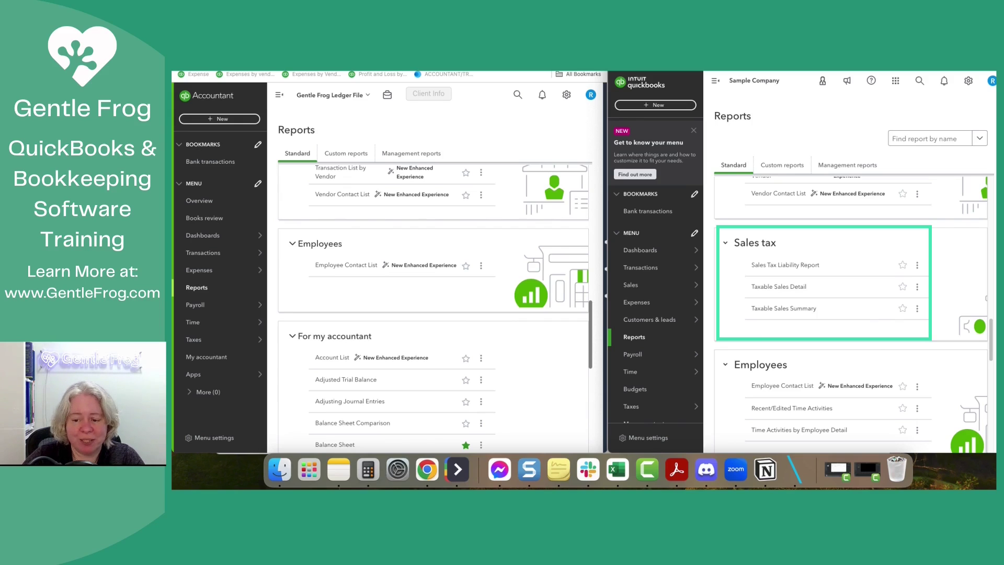
scroll(853, 314, down, 5)
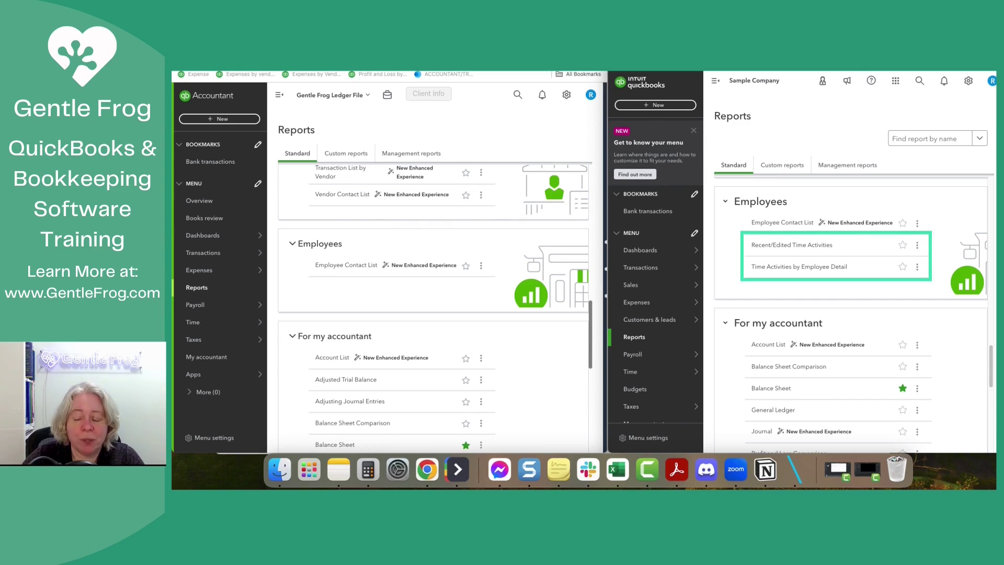
click(655, 105)
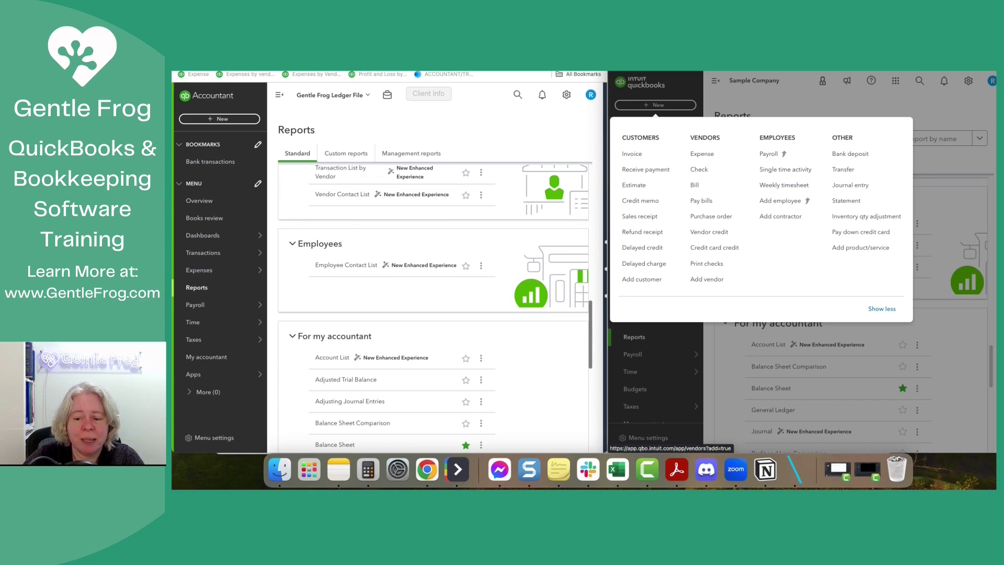
key(Escape)
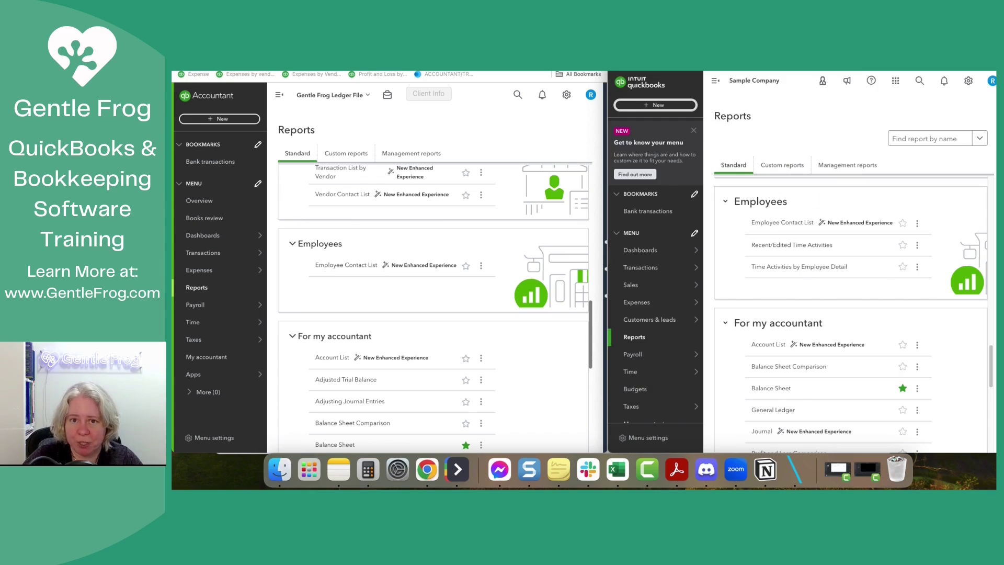
scroll(837, 314, down, 5)
mouse_move(654, 354)
scroll(435, 314, down, 5)
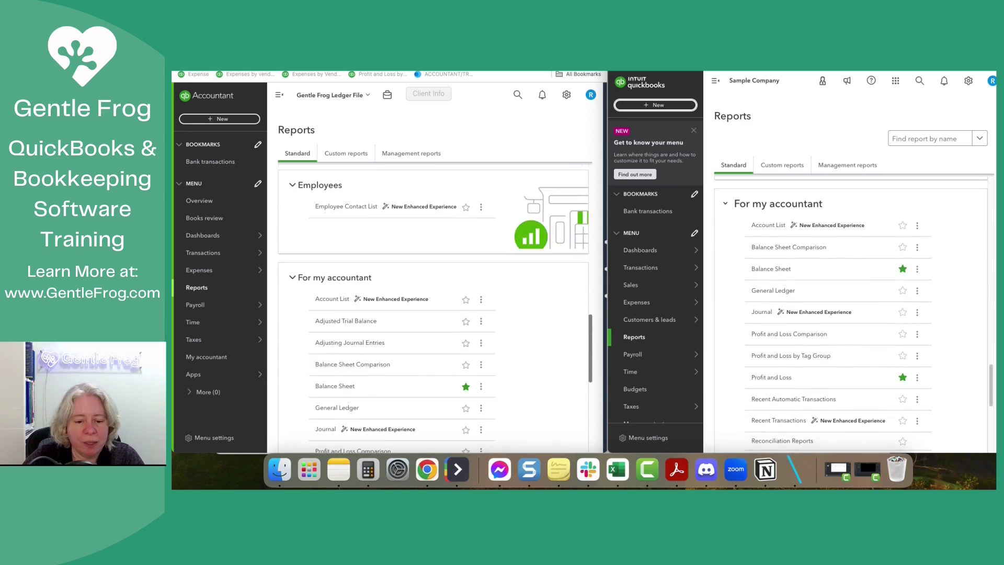
scroll(434, 314, down, 1)
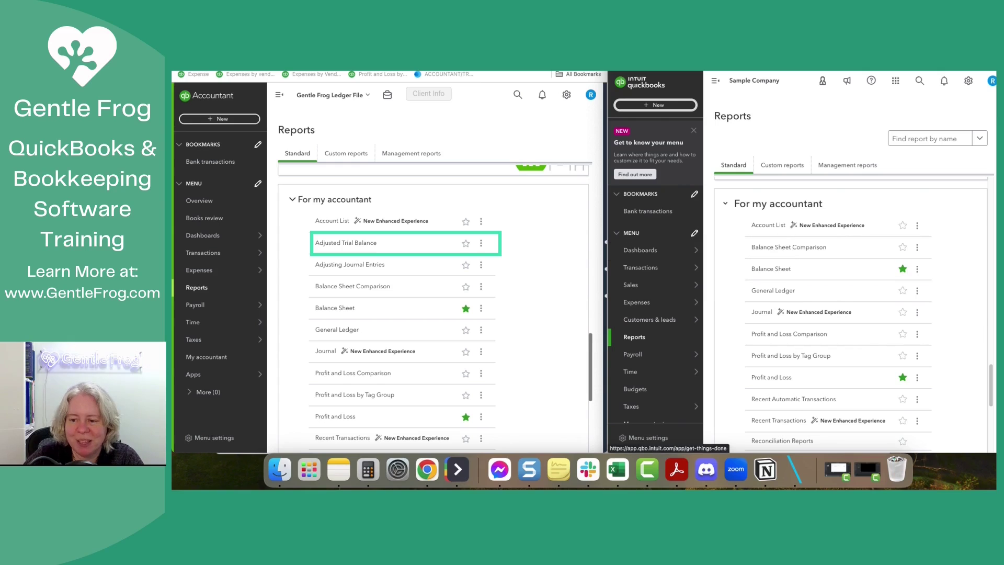
scroll(851, 314, down, 3)
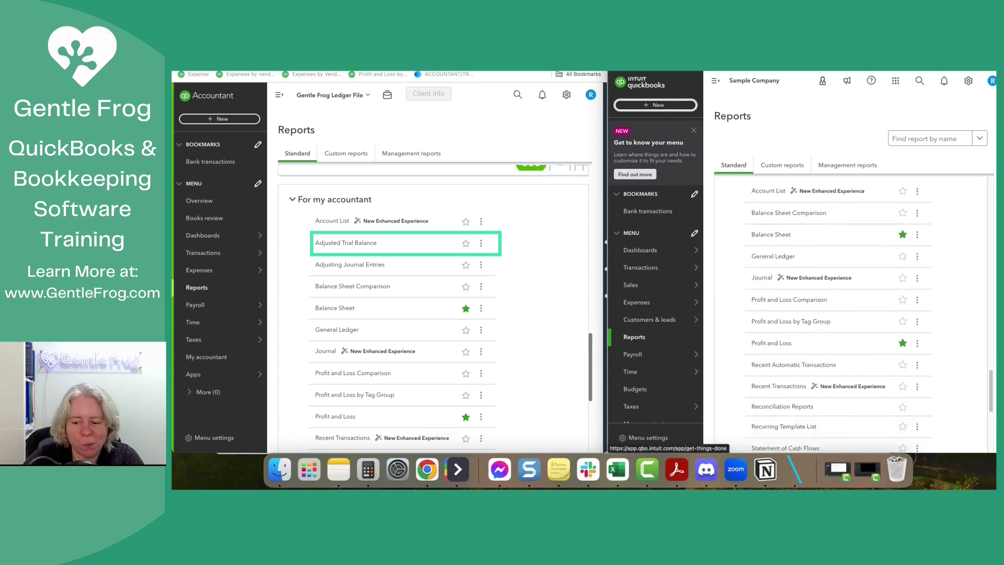
scroll(851, 314, down, 4)
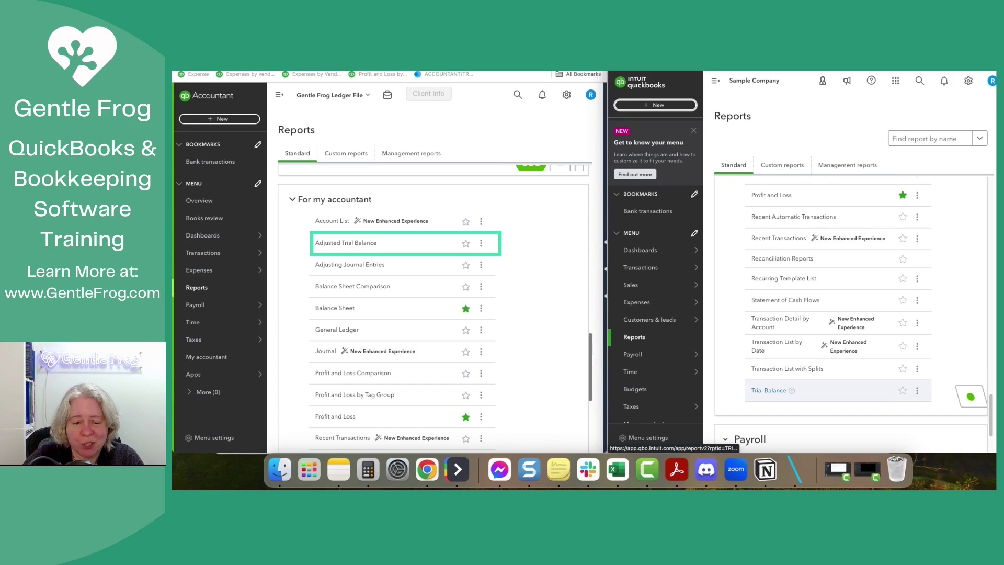
scroll(837, 314, up, 6)
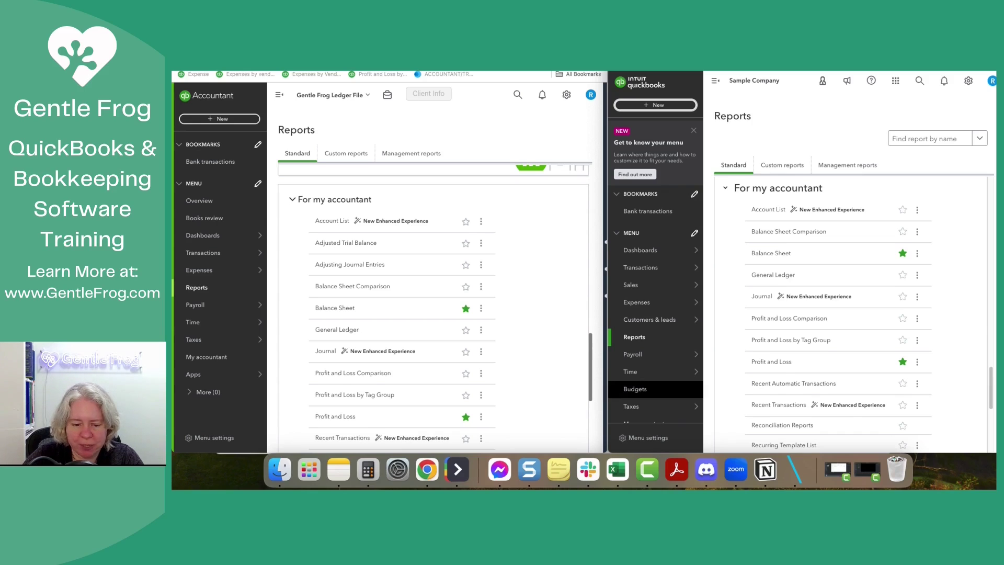
mouse_move(653, 372)
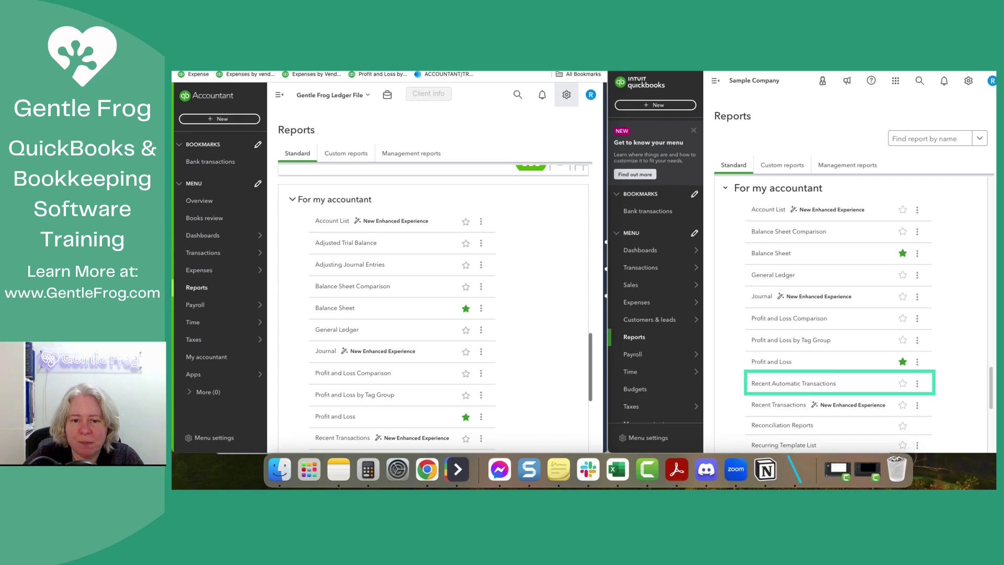
click(566, 95)
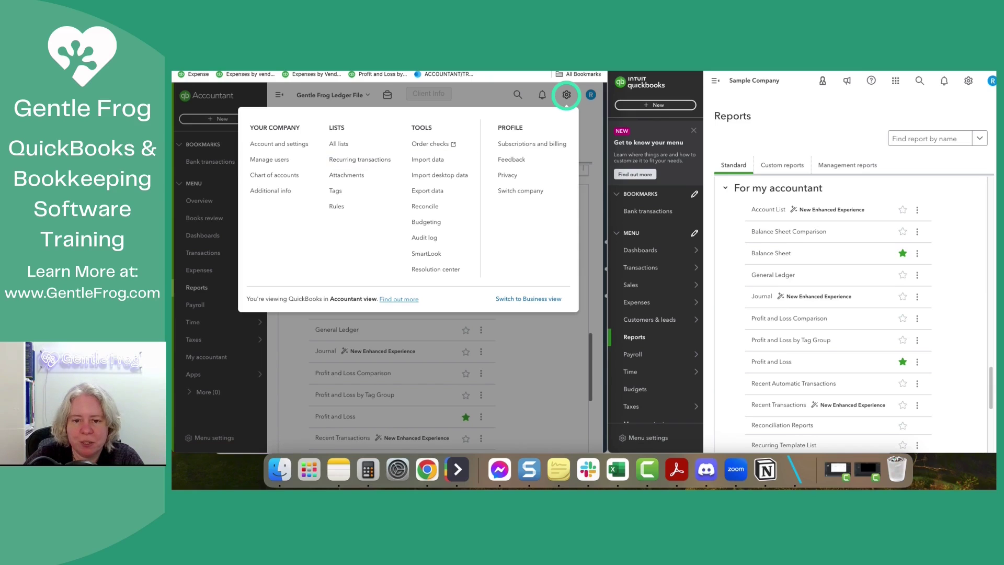
click(567, 95)
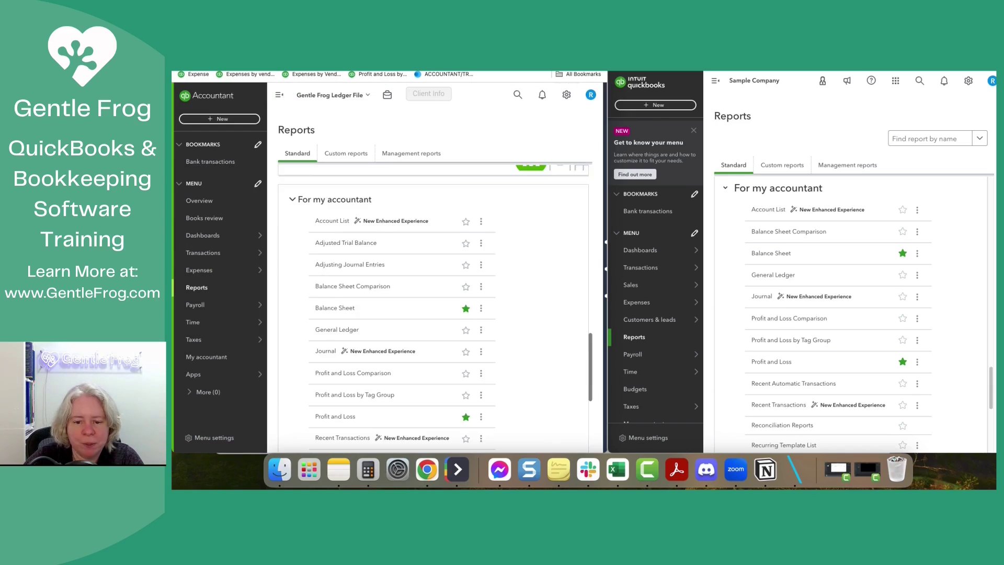
scroll(434, 311, down, 5)
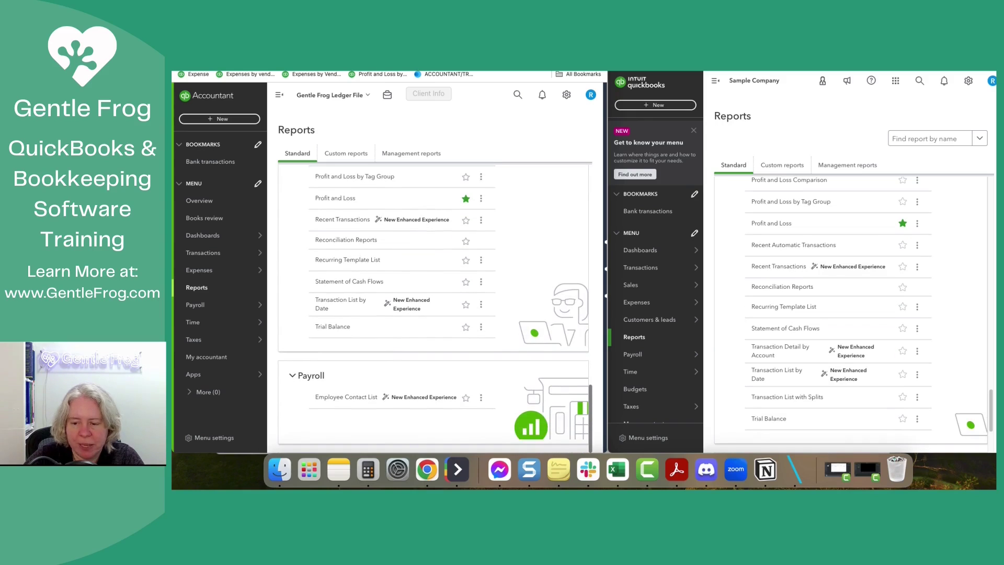
click(566, 95)
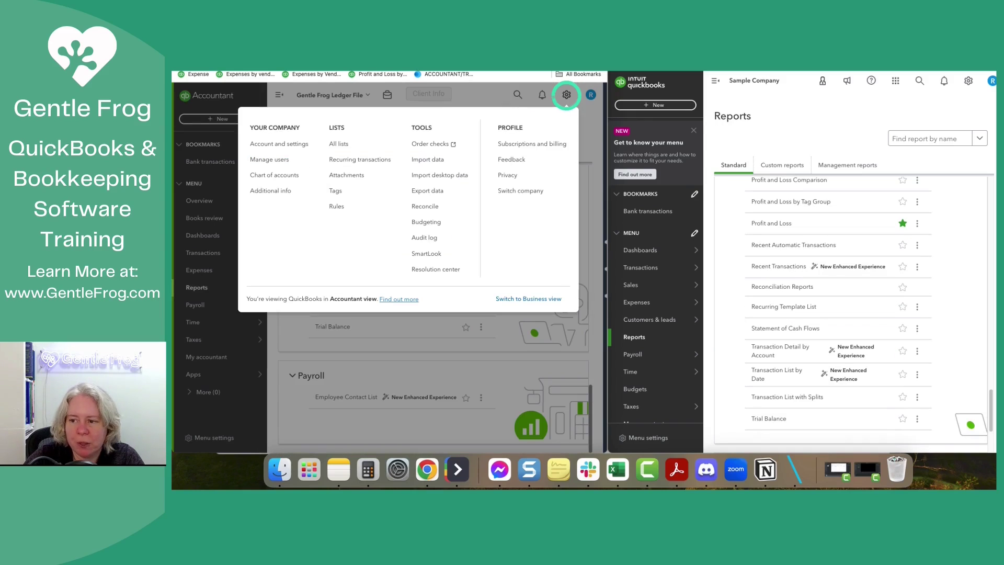
click(969, 80)
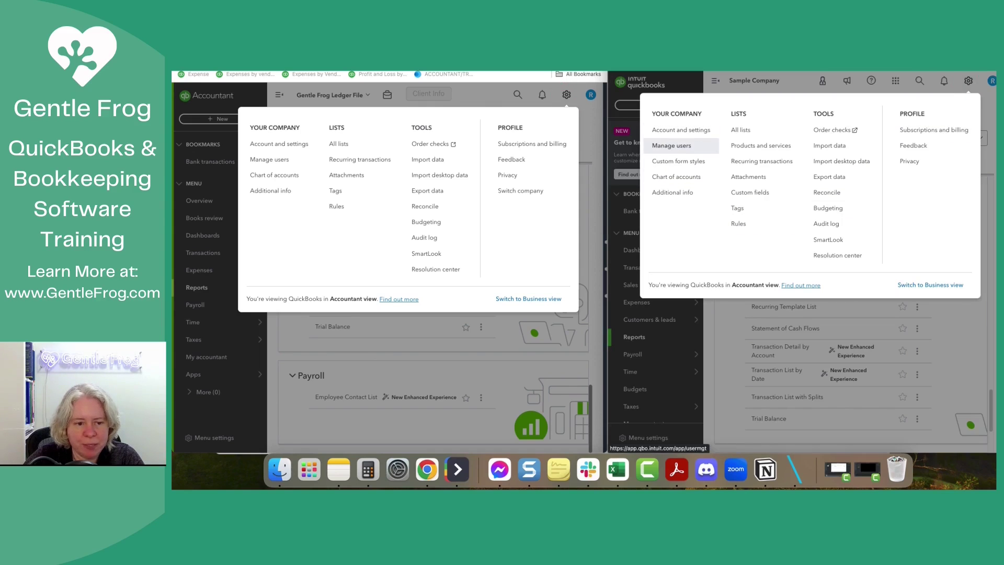
click(678, 161)
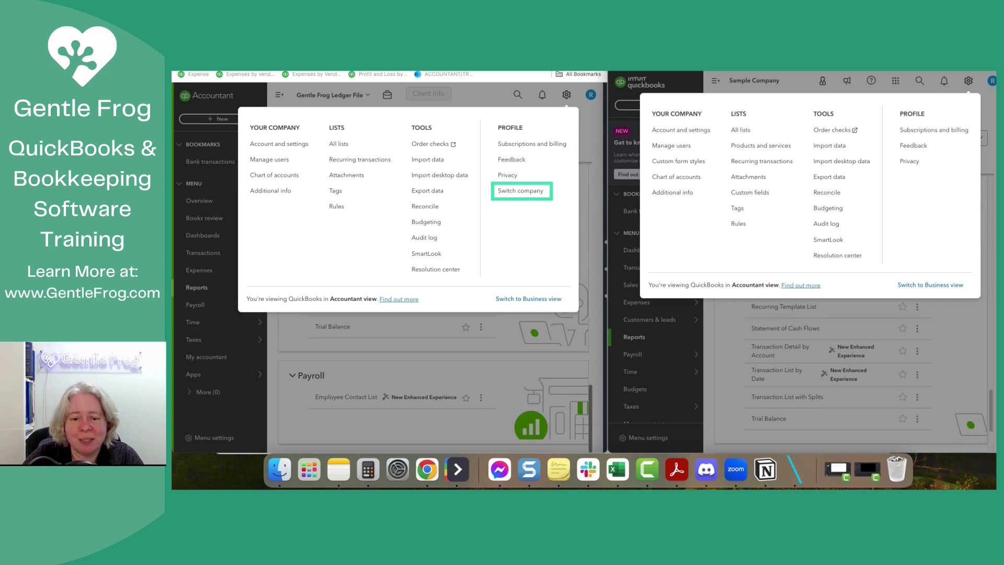
key(Escape)
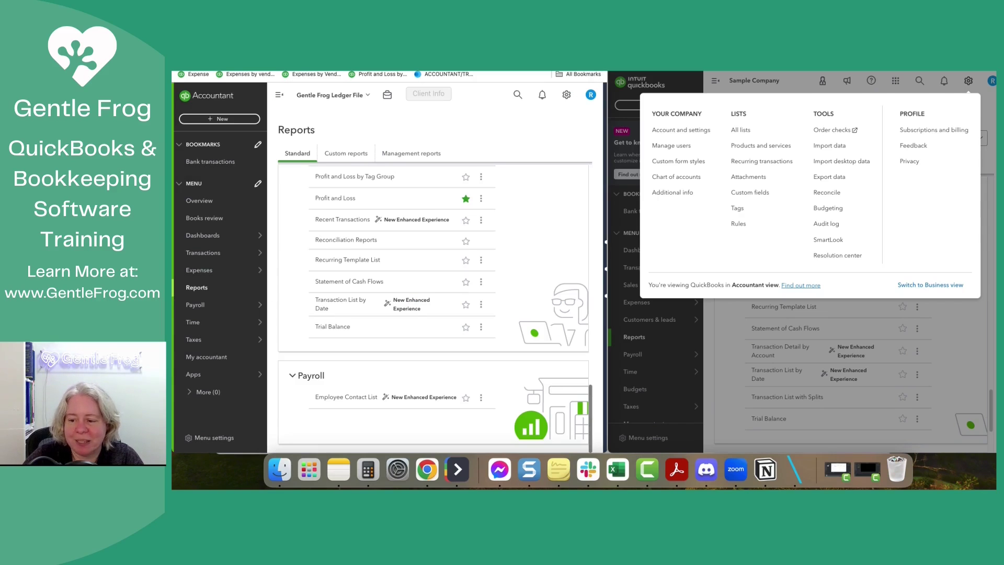
key(Escape)
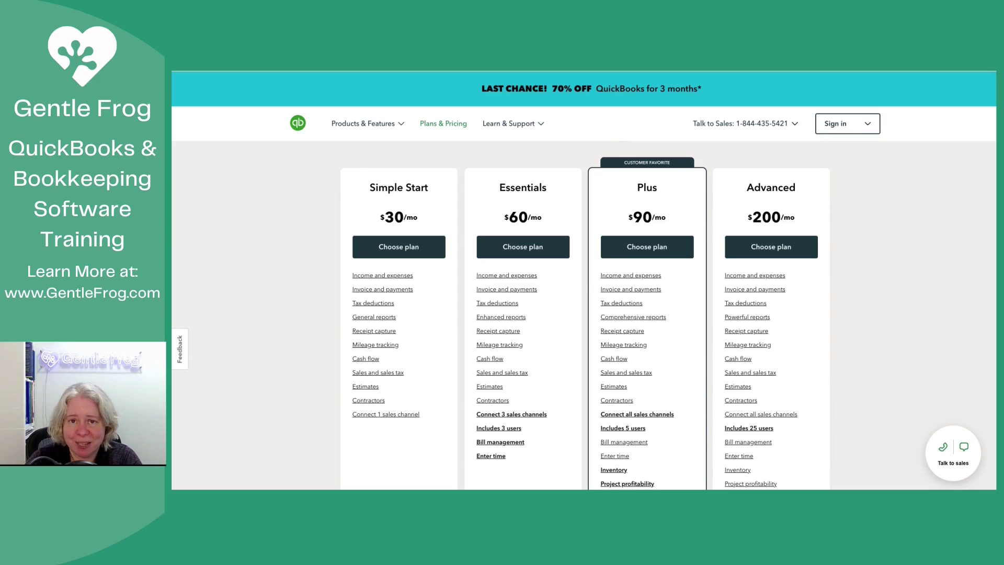
Scroll through the Simple Start, Essentials, Plus and Advanced plan cards with their monthly prices.
scroll(585, 324, down, 1)
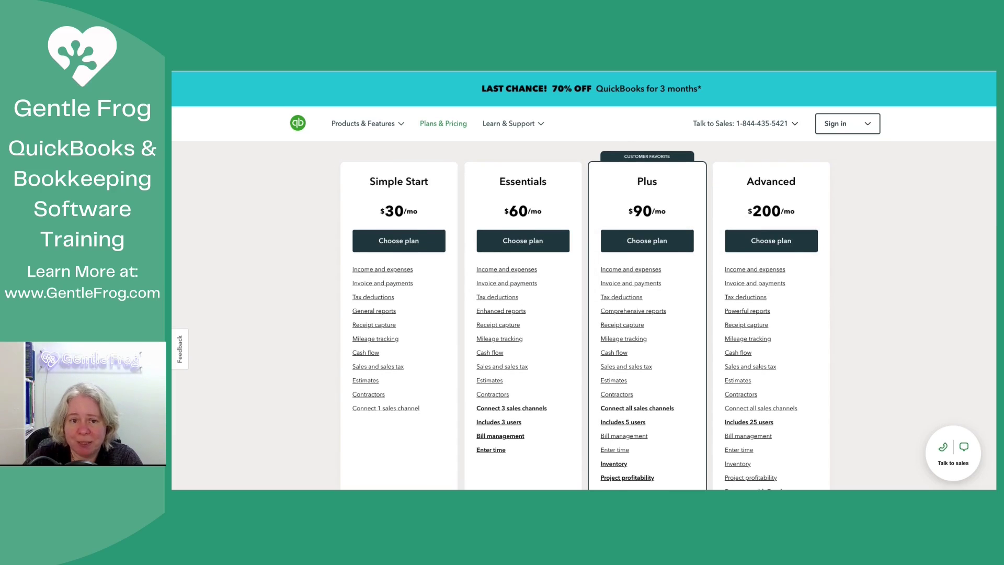
scroll(585, 316, down, 1)
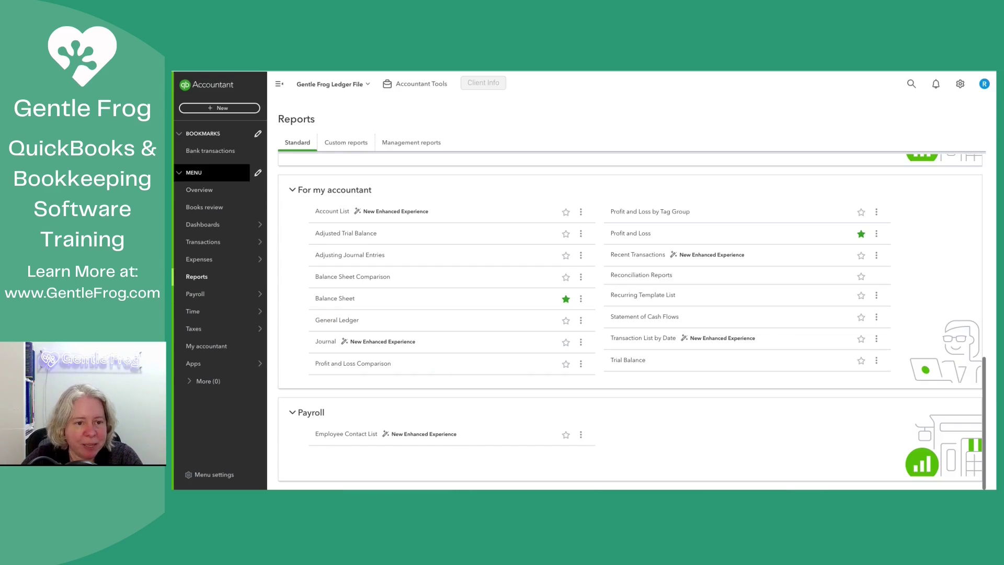
Go to Transactions > Bank transactions and review the + New create list before closing it.
mouse_move(220, 242)
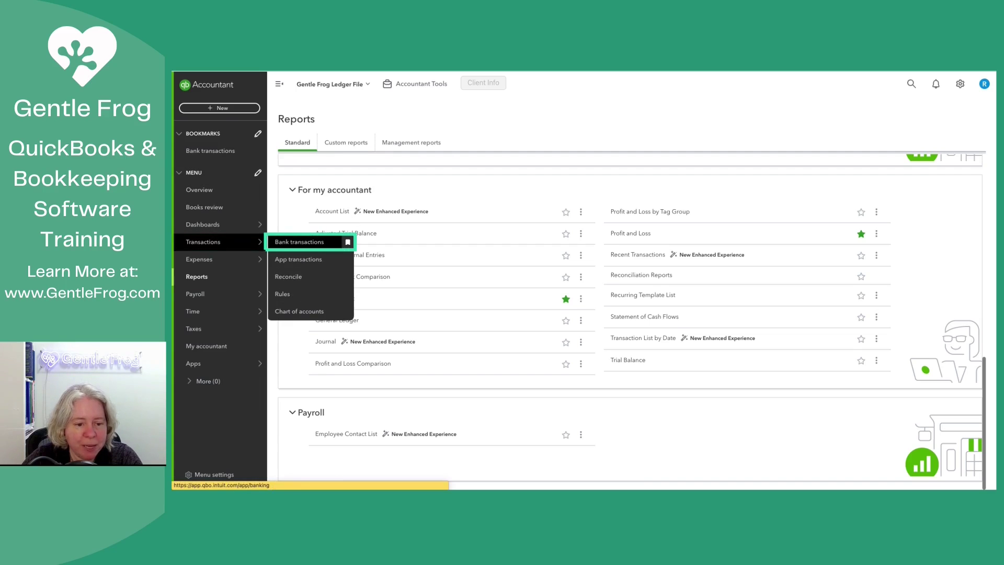
click(299, 242)
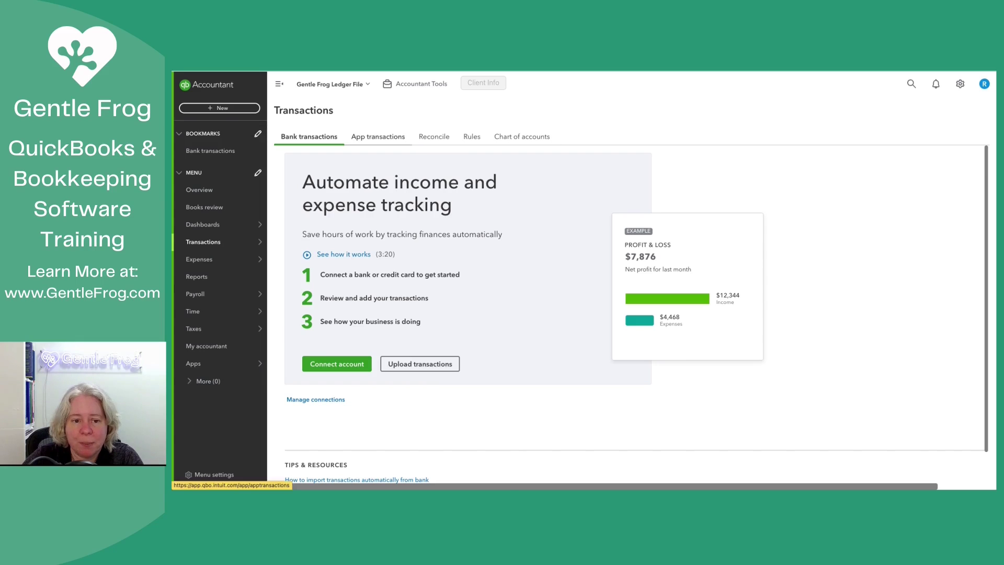
click(220, 107)
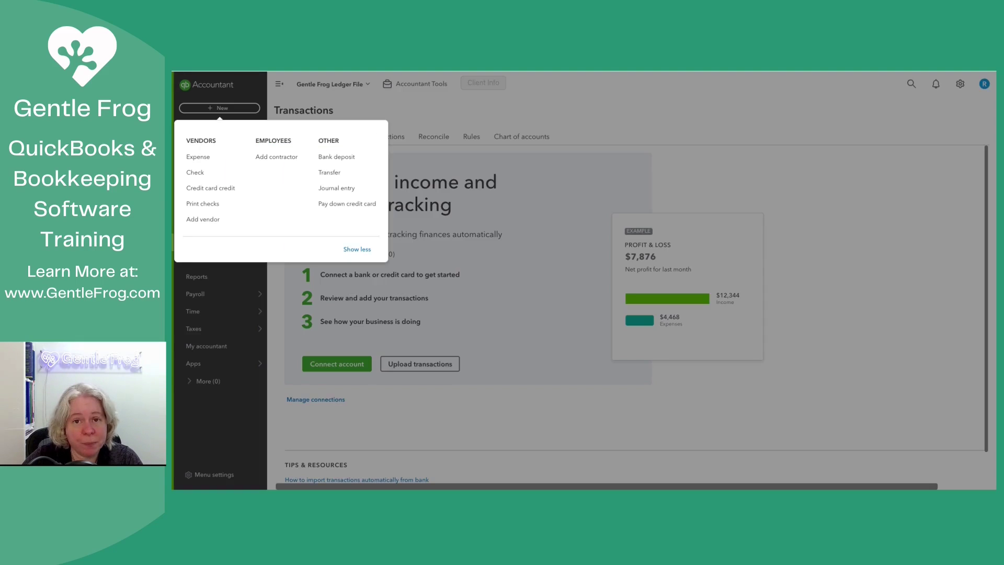
click(198, 156)
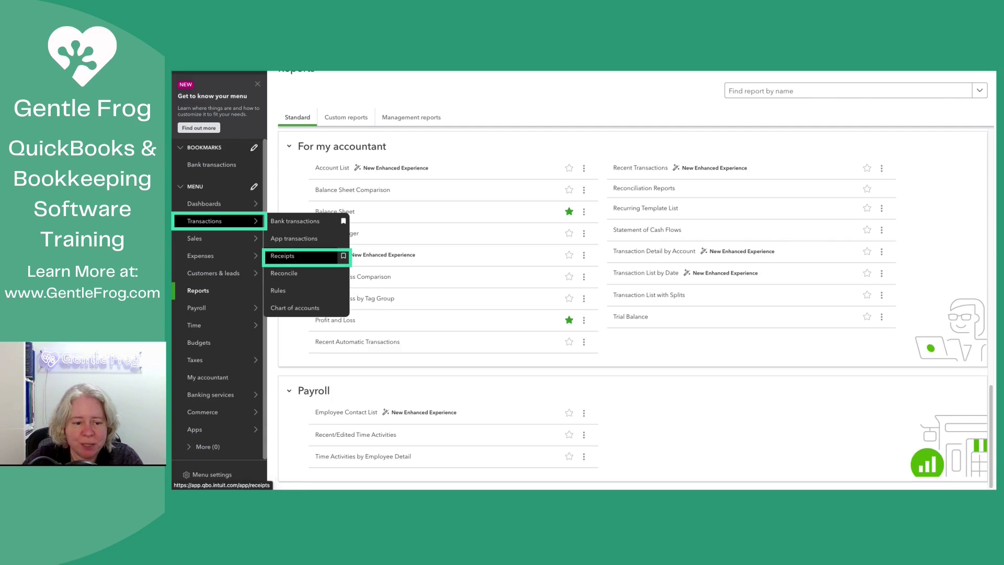
Go to Transactions > Receipts and start a new Check from the + New list.
click(285, 256)
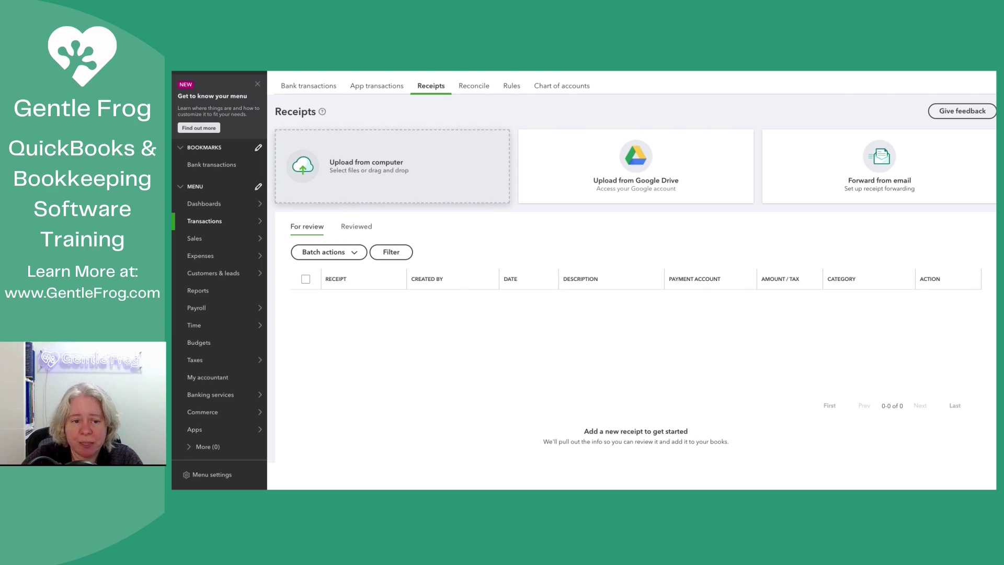
click(209, 76)
click(263, 121)
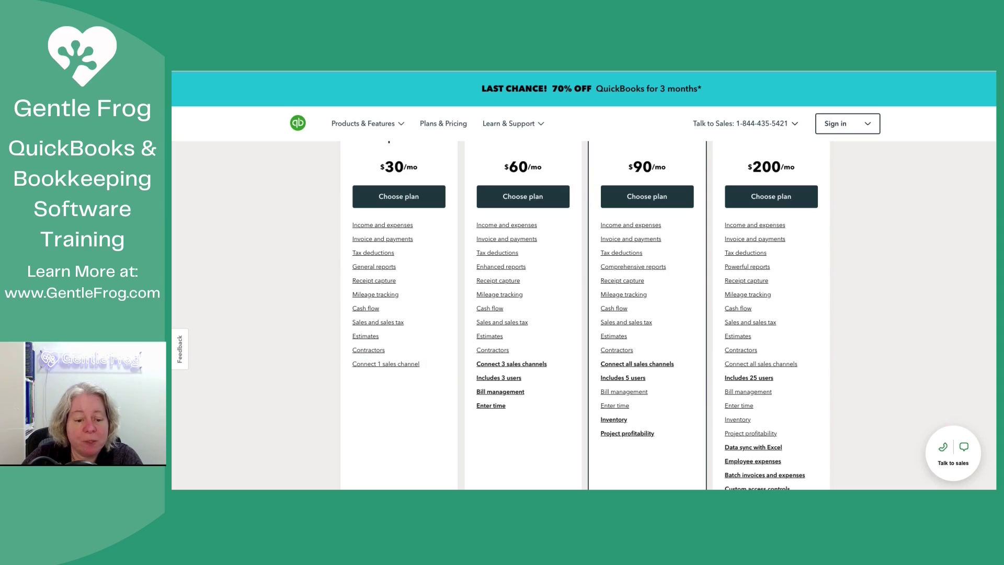
Read the full Connect 1 sales channel details, then dismiss them with Esc.
mouse_move(396, 364)
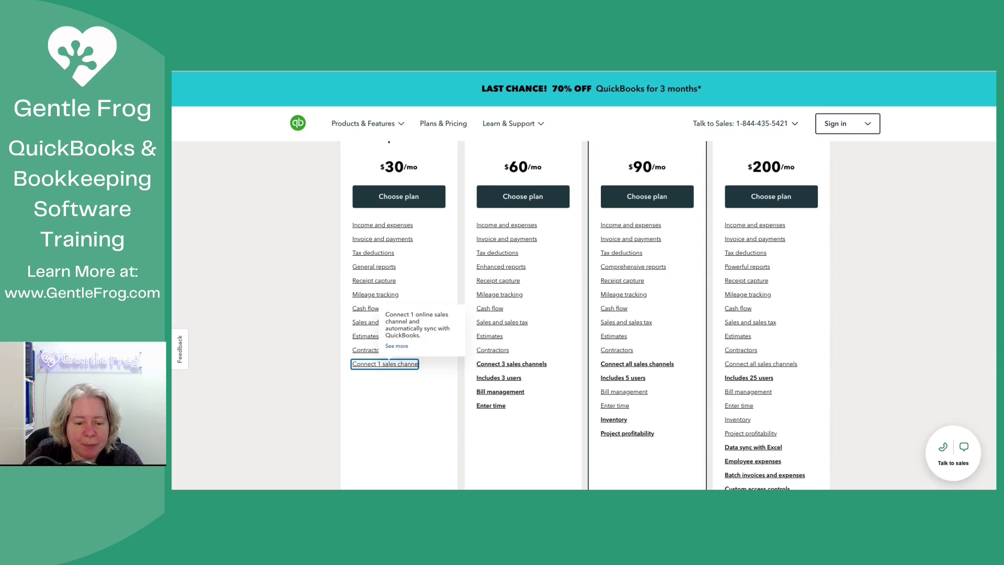
click(396, 346)
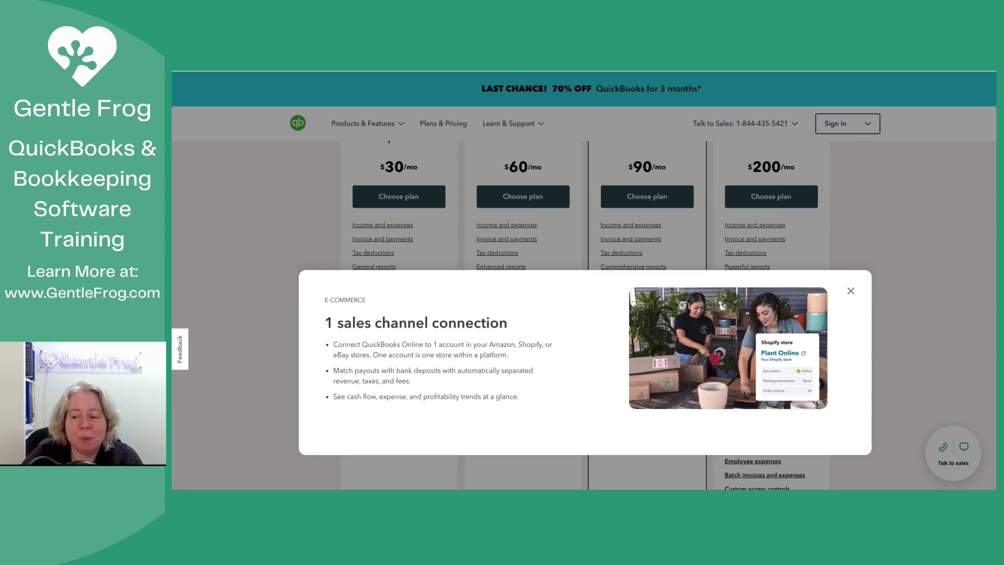
key(Escape)
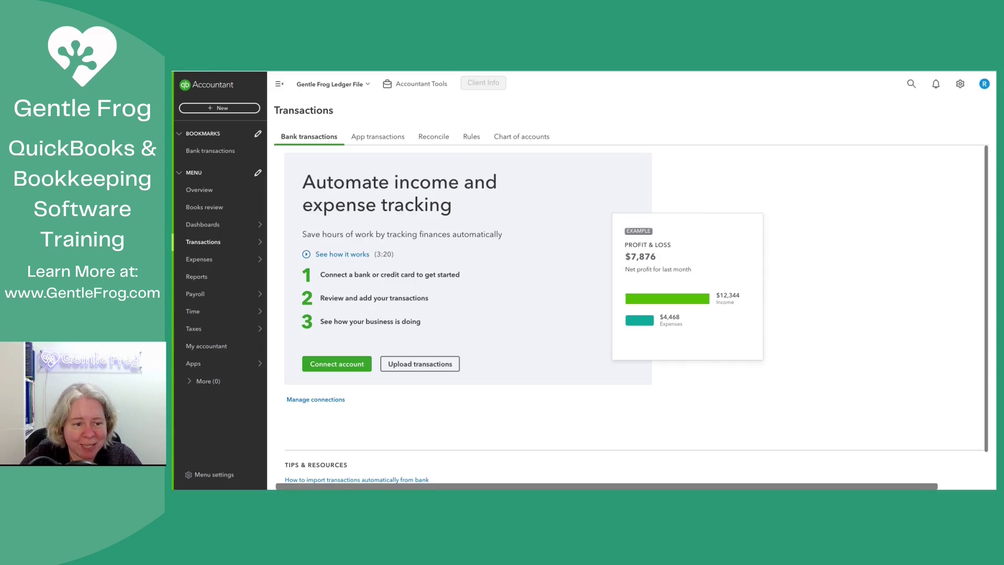
Open the Ledger file's Reports page and glance down the report list.
click(196, 276)
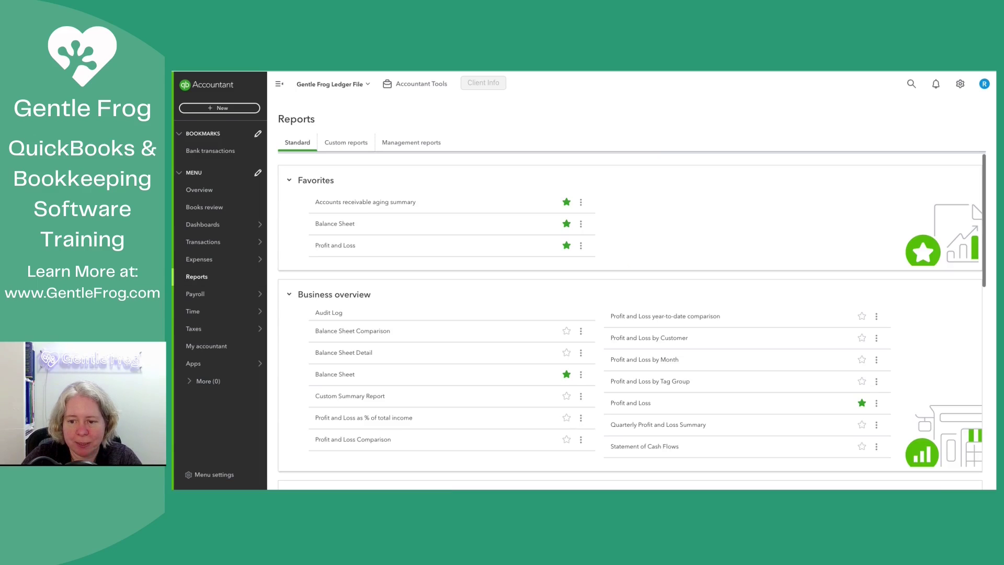
scroll(632, 322, down, 10)
scroll(632, 321, up, 10)
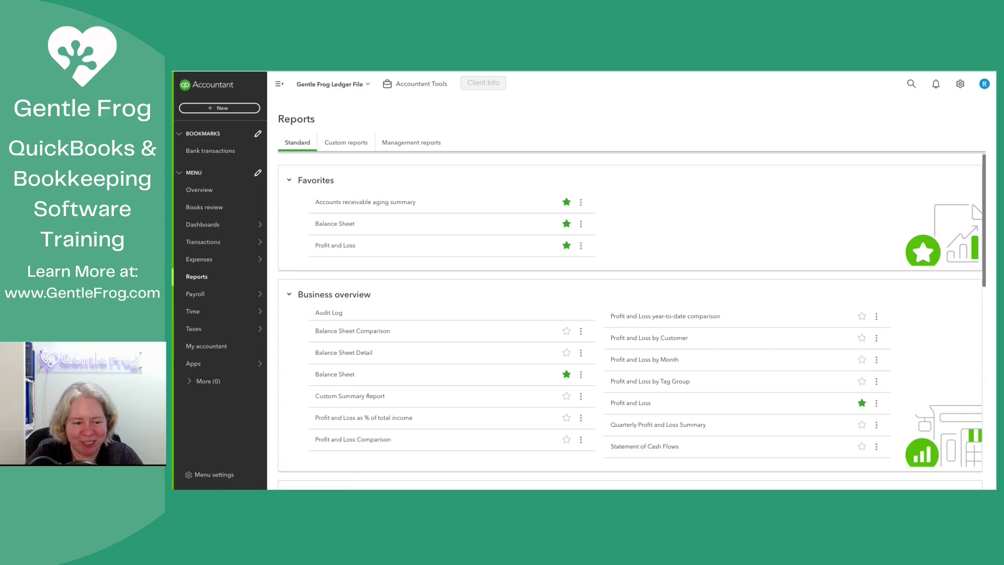
Search the page for 'cash', stepping through matches back to Statement of Cash Flows.
key(ctrl+f)
text(cash)
key(Return)
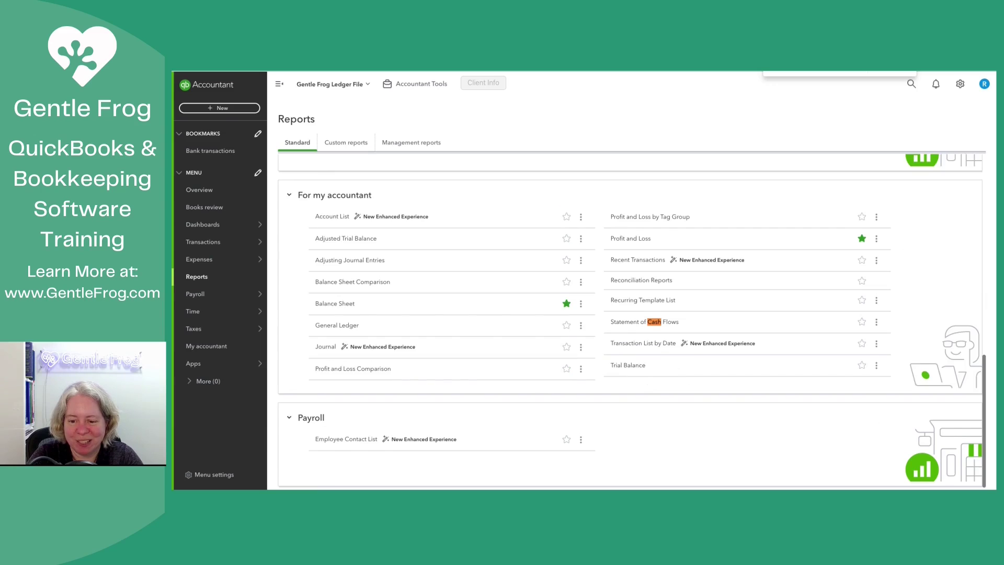
key(Return)
key(Return)
key(Return)
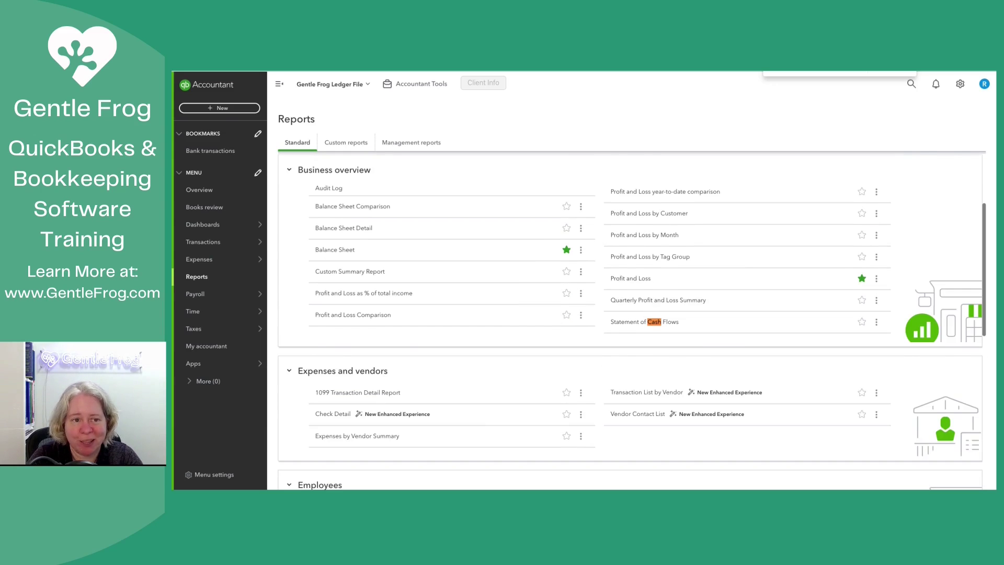
key(Return)
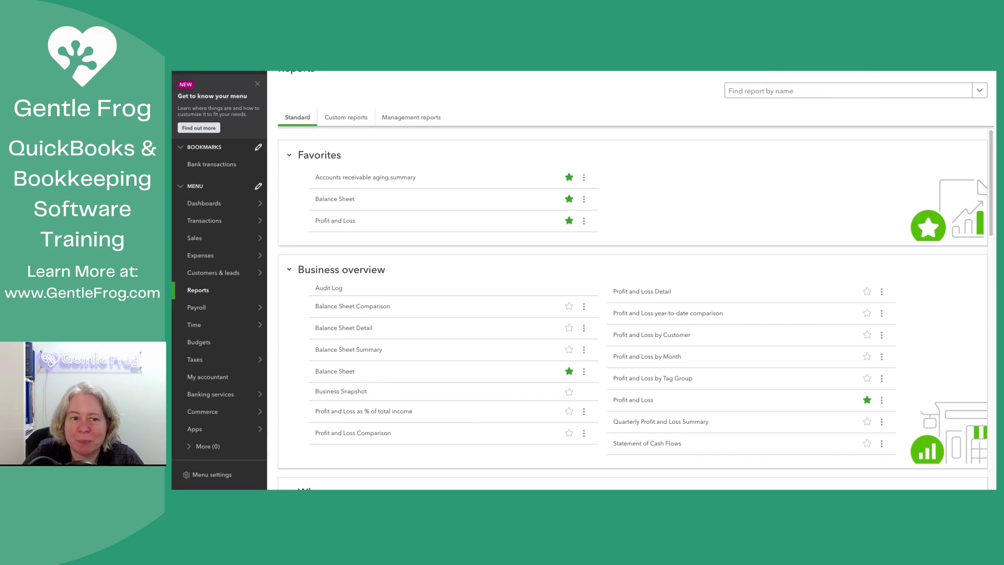
Type 'cas' in Find report by name and pick the Statement of Cash Flows suggestion.
click(784, 90)
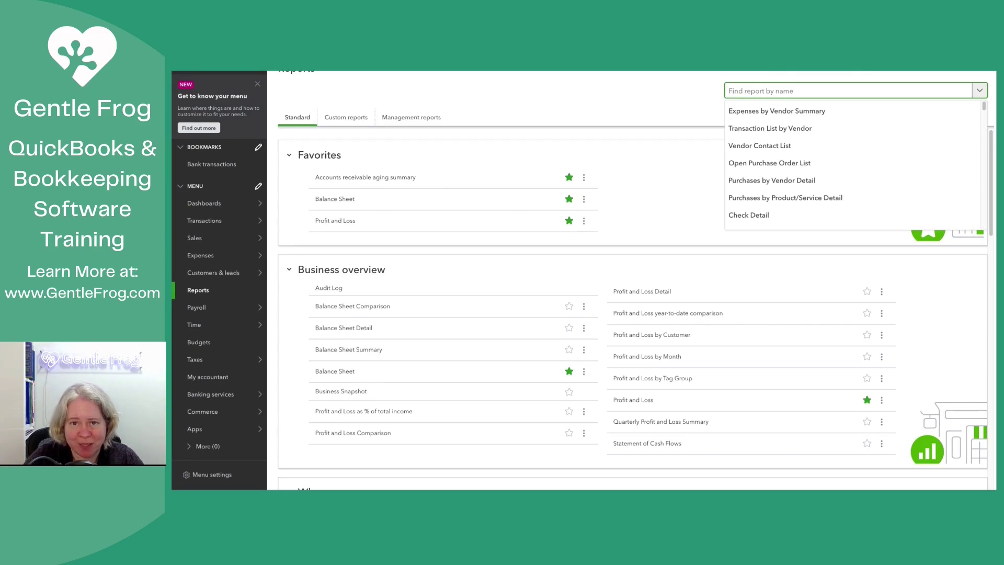
text(cas)
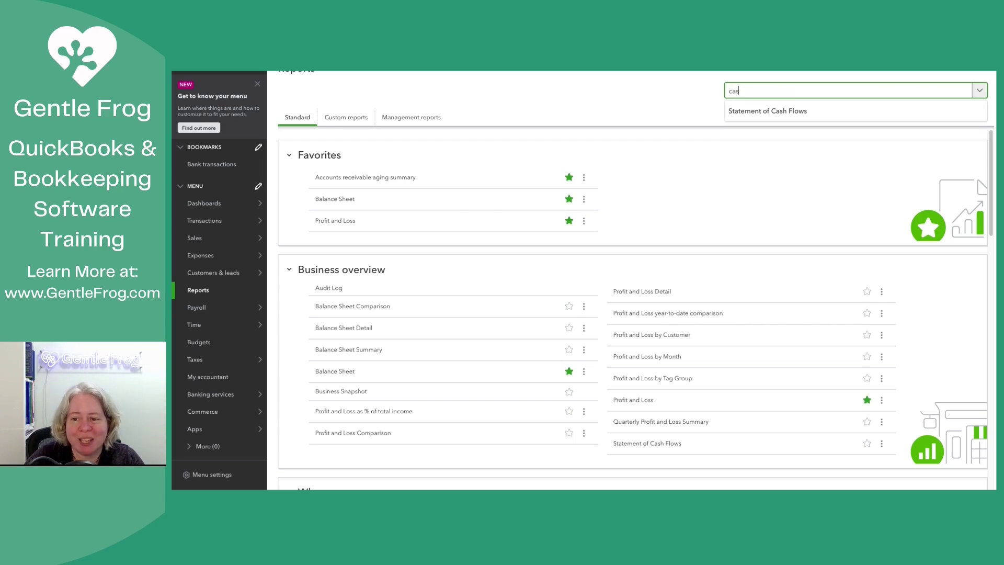
key(Down)
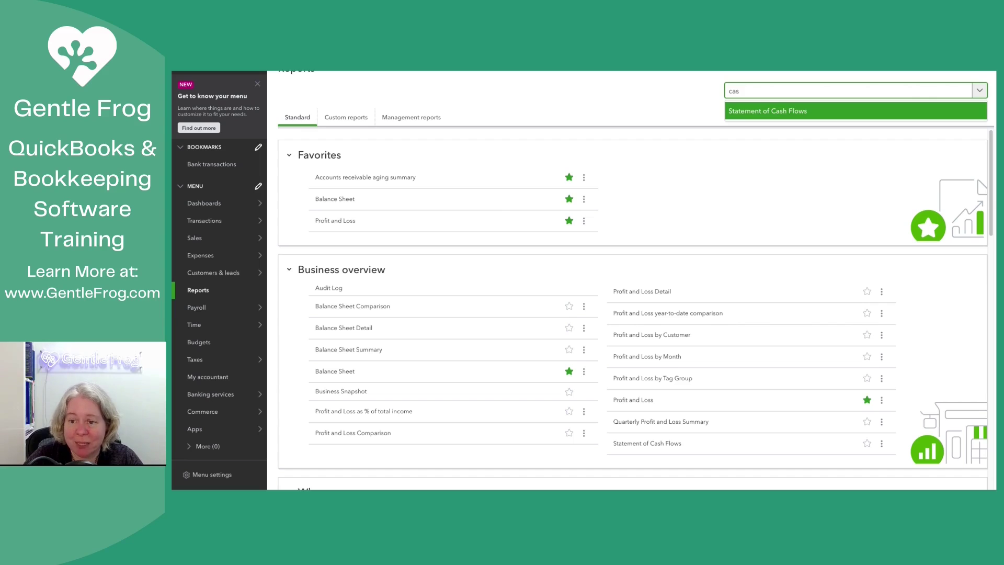
key(Return)
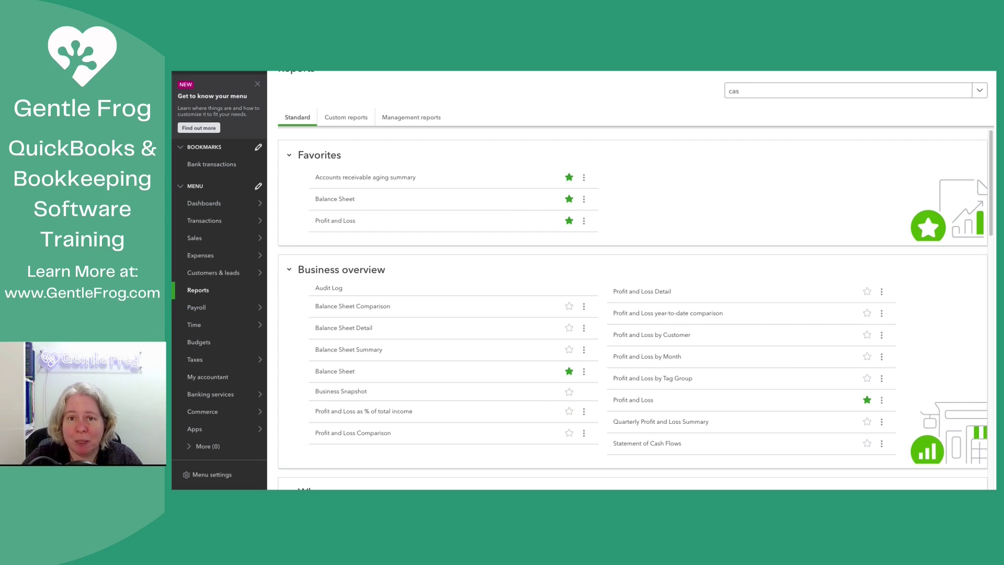
mouse_move(214, 307)
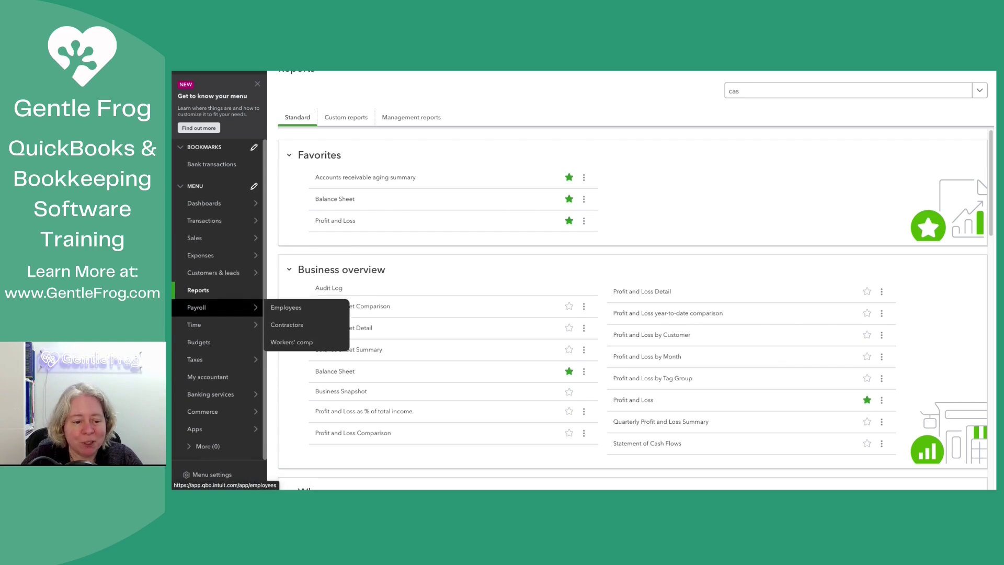
mouse_move(214, 325)
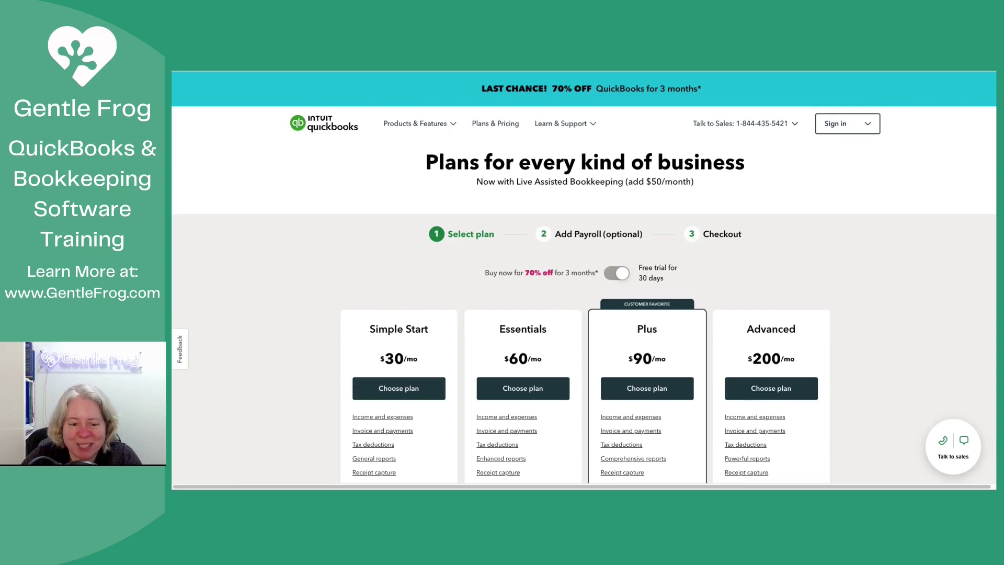
Open the See more details for Cash flow under Simple Start and highlight the instant deposit sentence.
scroll(584, 314, down, 3)
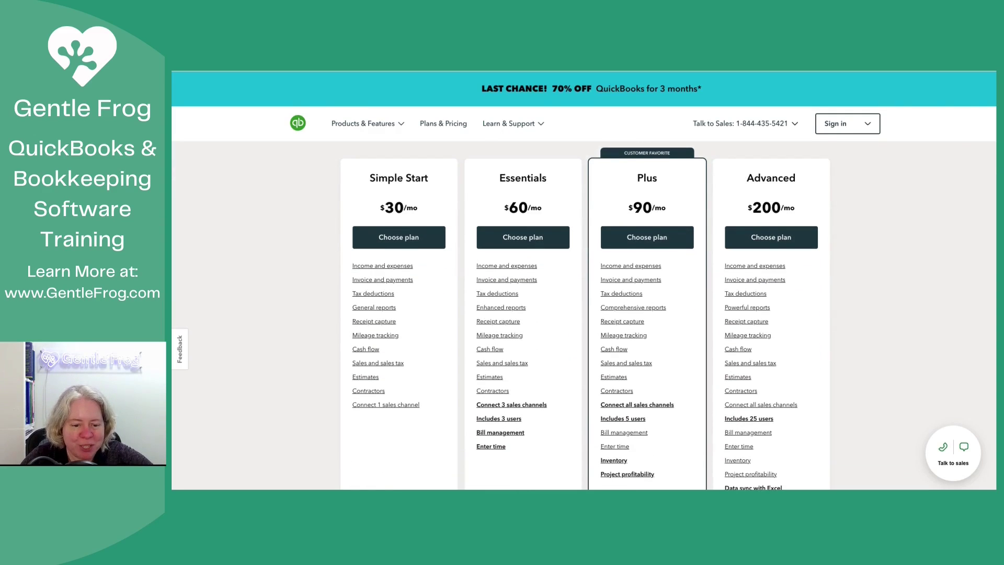
scroll(585, 316, down, 1)
mouse_move(365, 302)
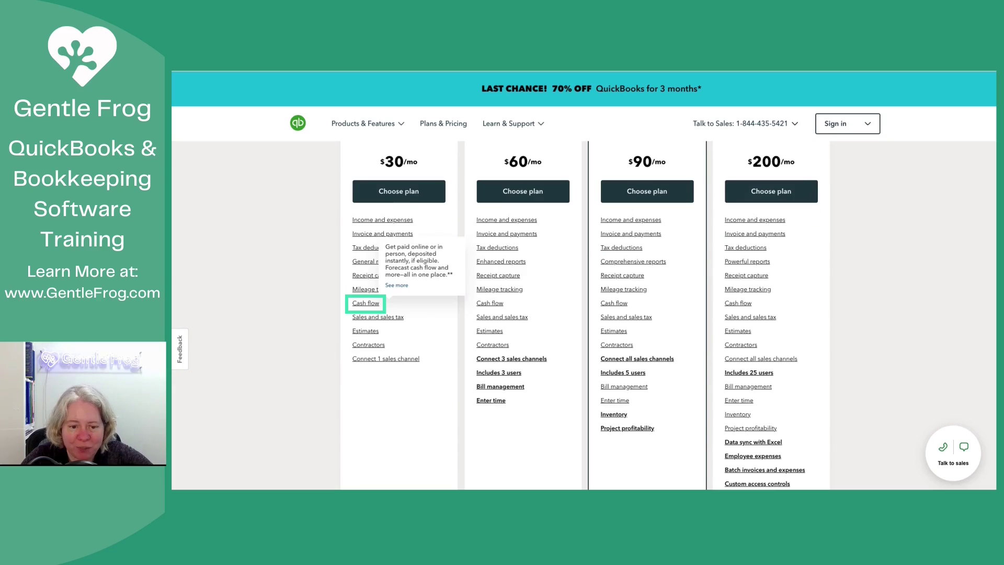
click(396, 285)
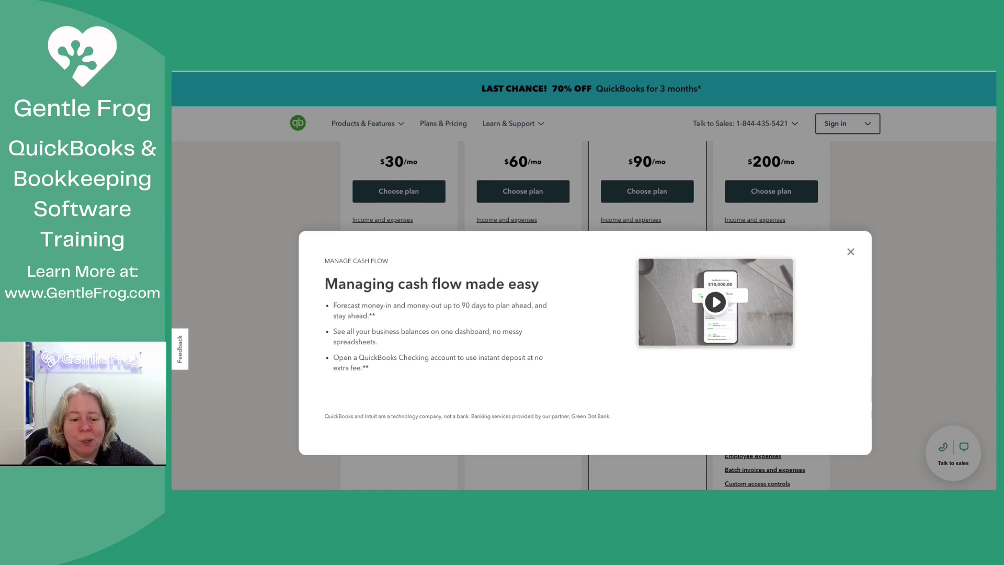
drag(369, 368, 359, 358)
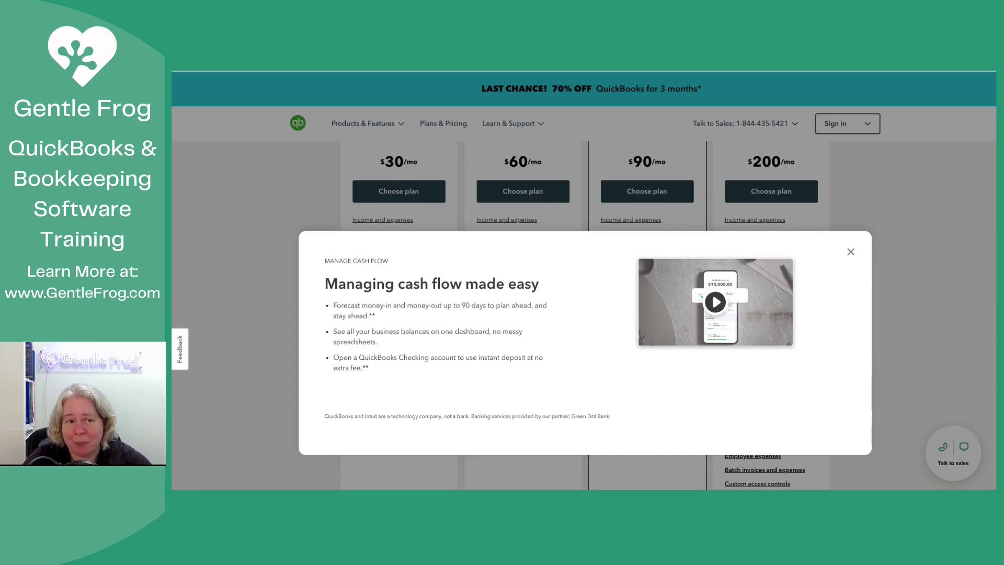
Close the cash flow details with Esc.
key(Escape)
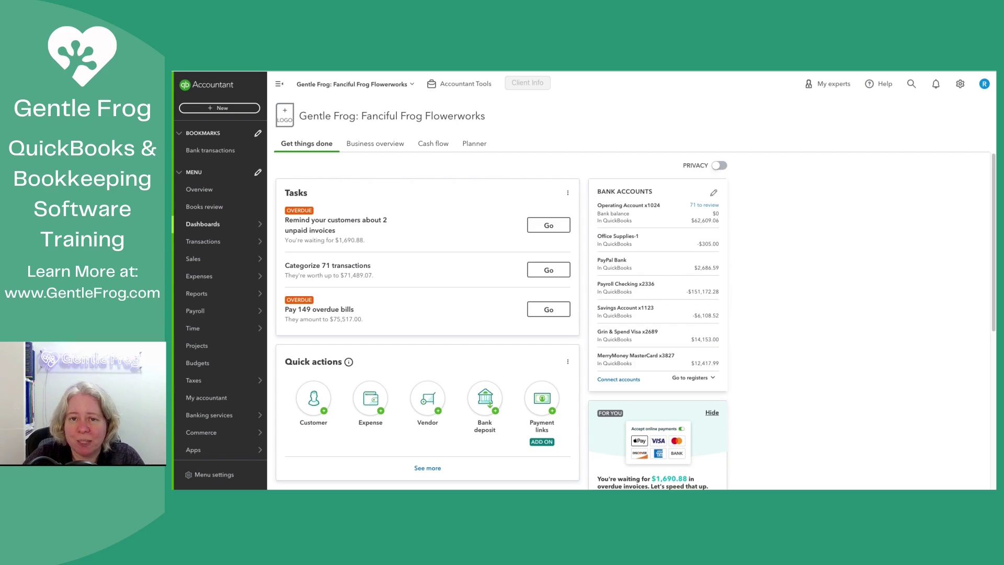
Choose Subscriptions and billing under Profile in the gear menu.
click(960, 83)
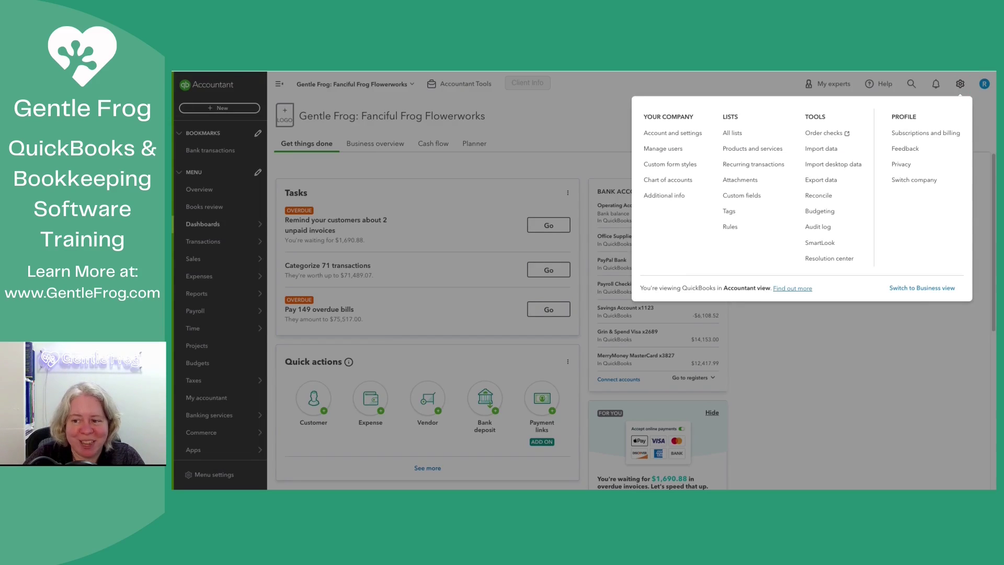
click(925, 133)
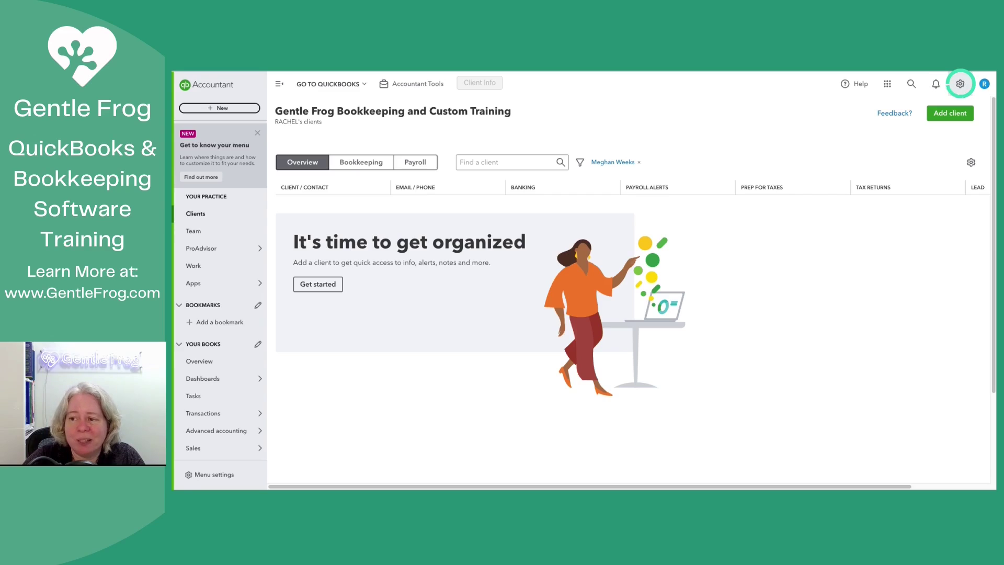
Open the practice's gear menu to reach Subscriptions and billing.
click(960, 84)
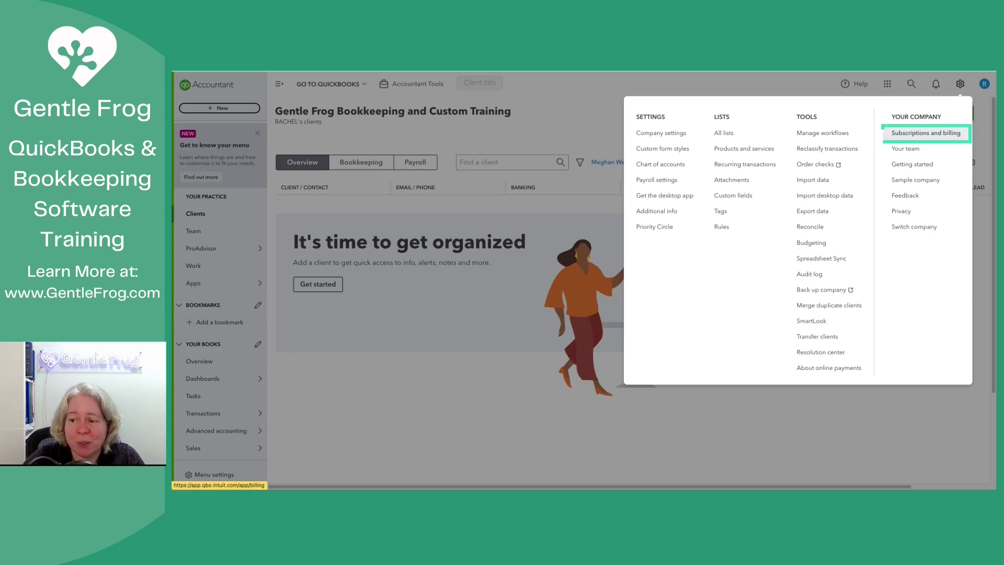
Open Subscriptions and billing to see Flowerworks on Plus at $63/mo and the Ledger File at $10/mo.
click(926, 133)
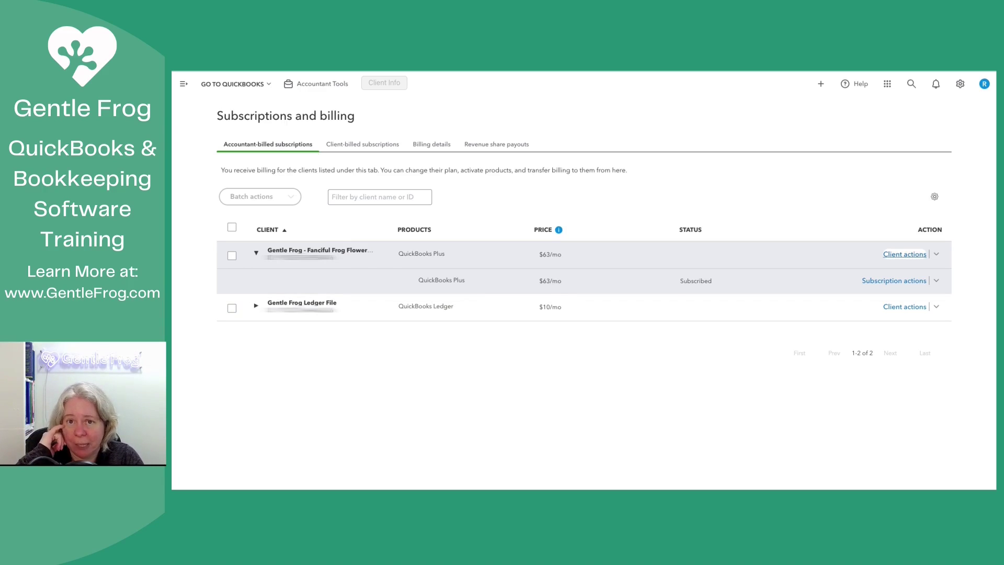
Show the actions menu for Flowerworks' QuickBooks Plus subscription at $63/mo.
click(936, 281)
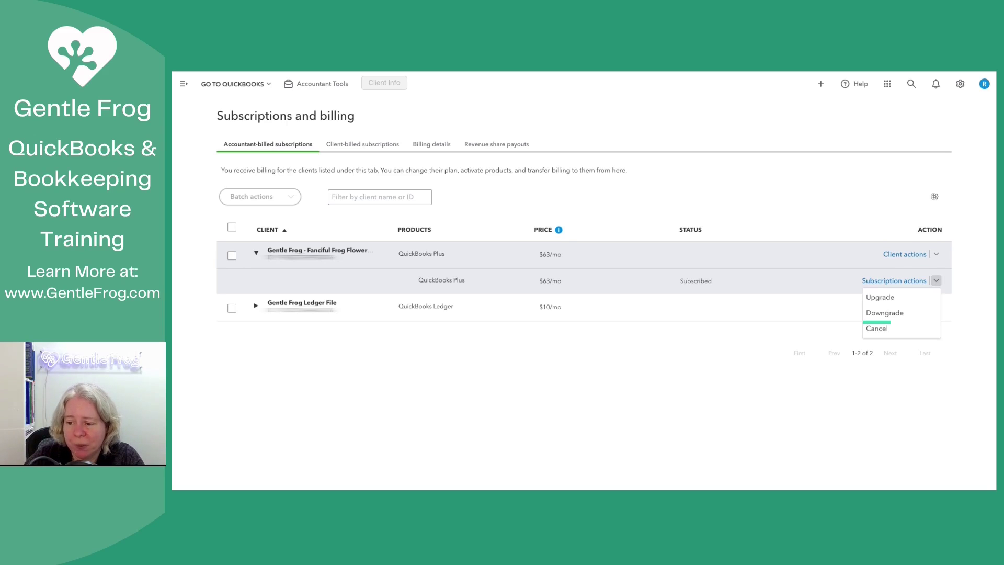